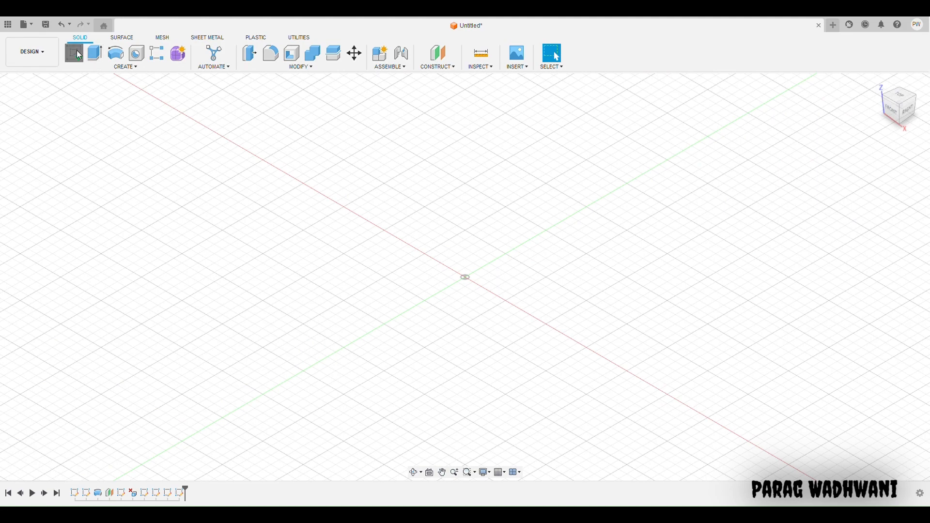
Sketch a 10-diameter circle centred on the origin on the vertical plane facing the right view
click(76, 52)
click(491, 248)
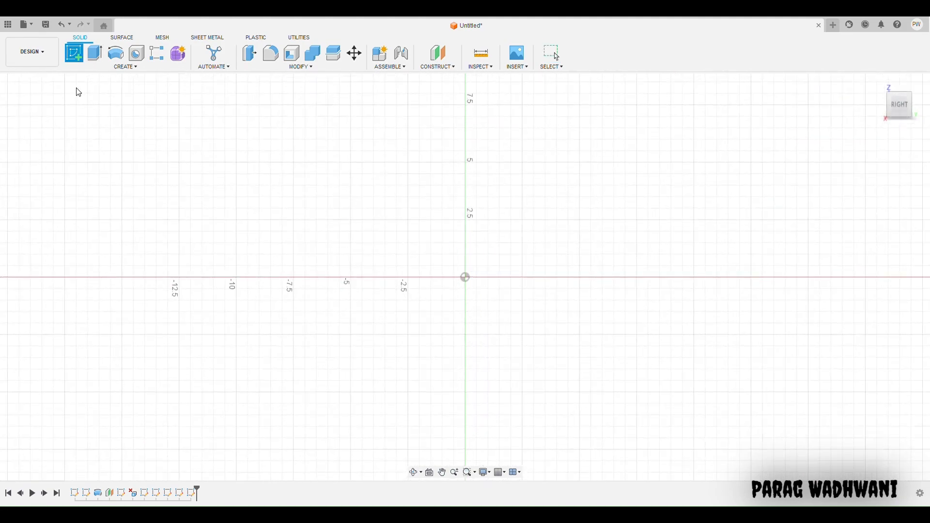
click(116, 54)
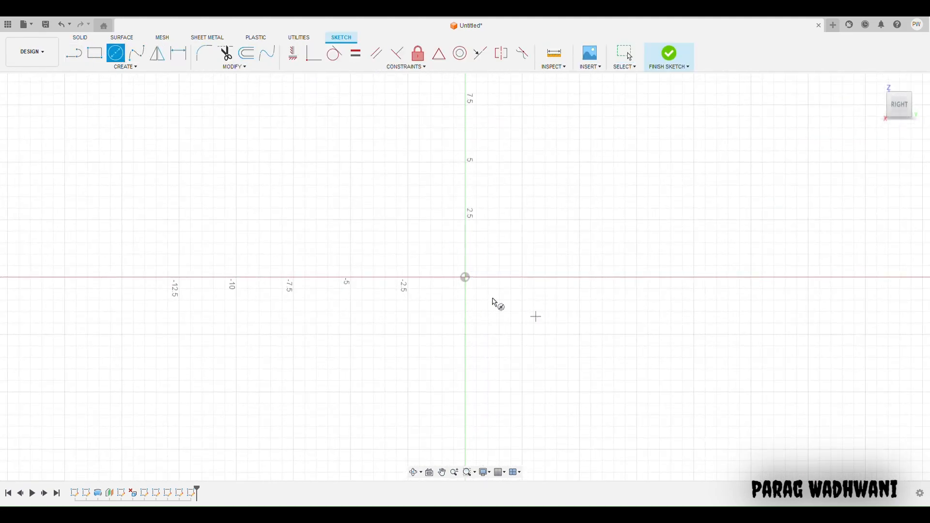
click(464, 277)
click(498, 249)
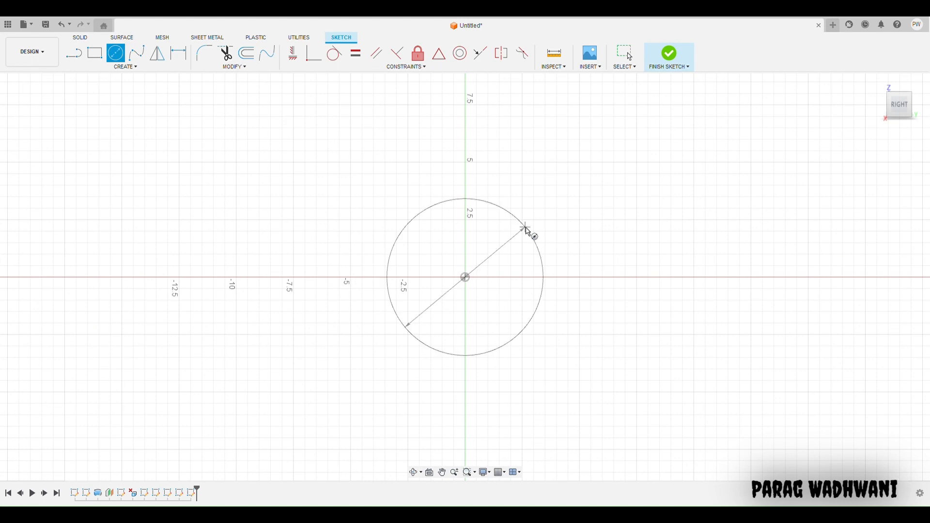
text(10)
key(Return)
key(Escape)
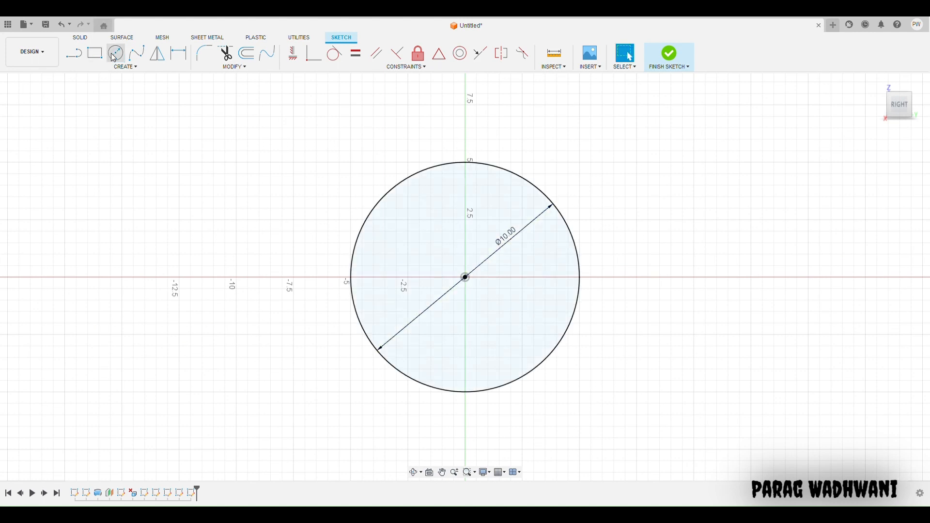
Draw a vertical line about 15 units long through the circle's centre, extending past the circle at both ends
click(74, 53)
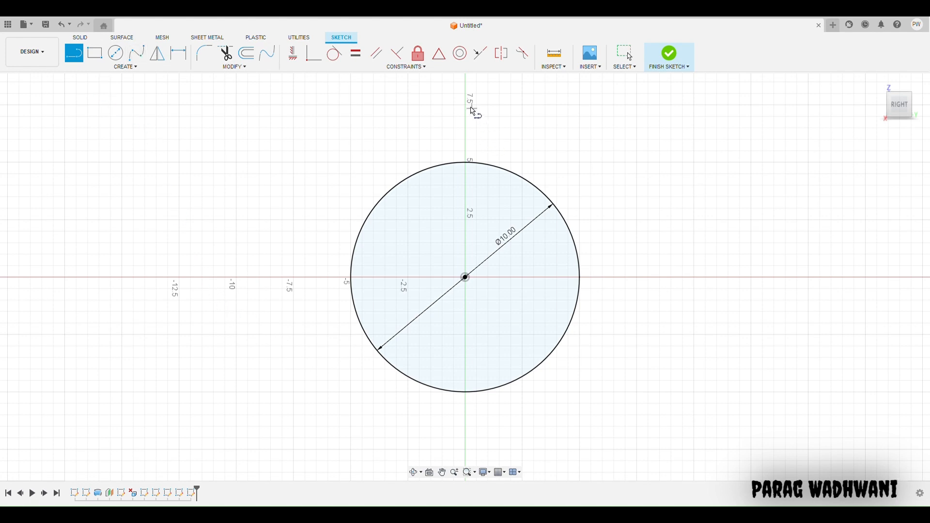
click(472, 109)
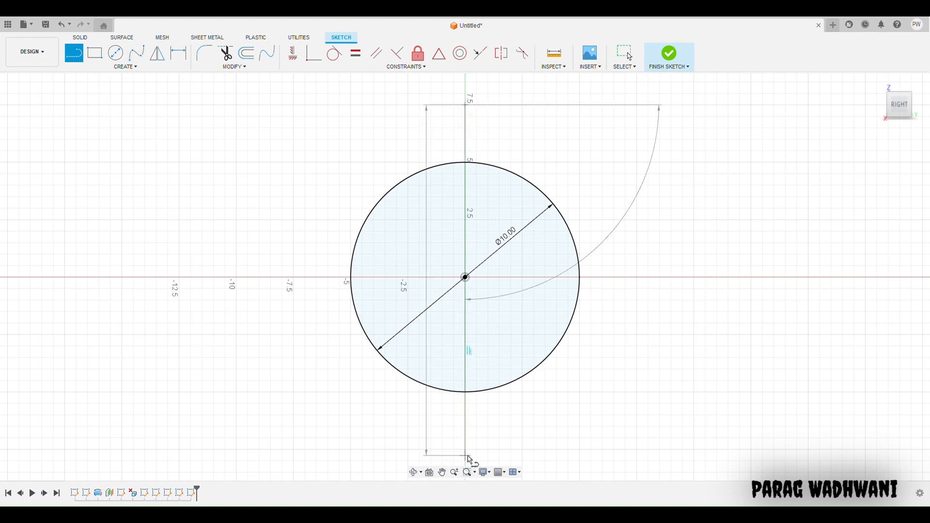
click(466, 451)
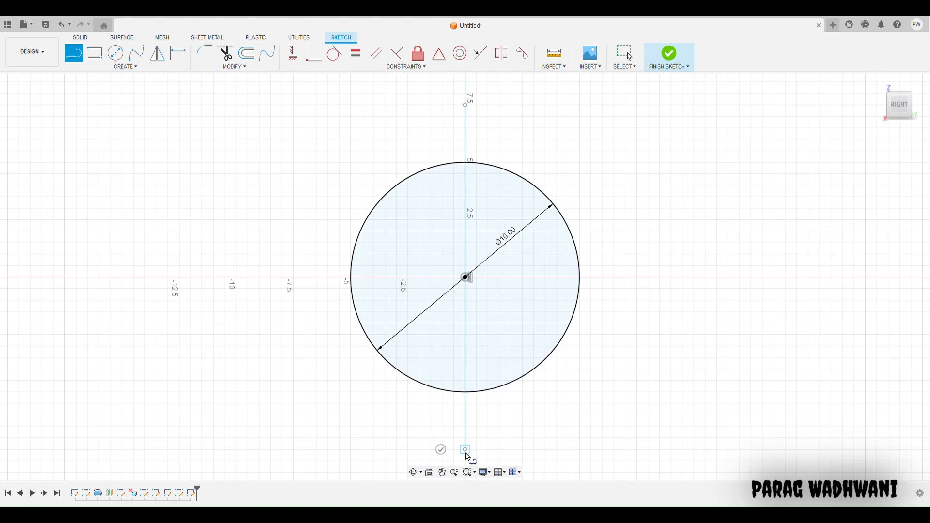
key(Escape)
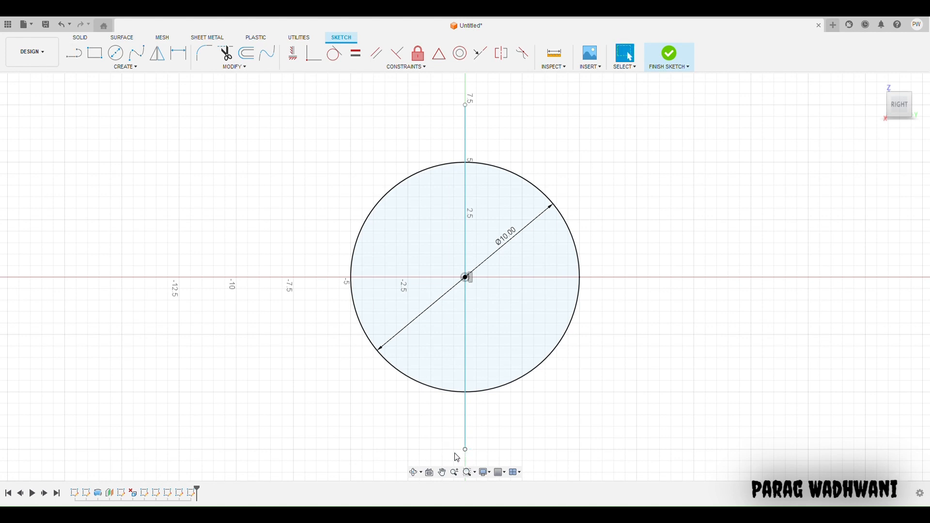
Draw a thin horizontal rectangle about 22.5 by 0.5 units across the circle's middle and finish the sketch
key(r)
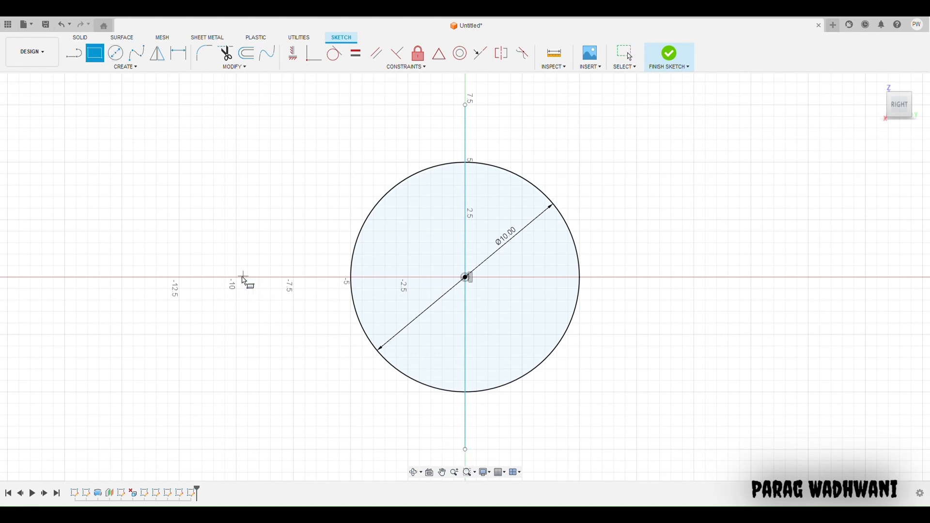
click(179, 273)
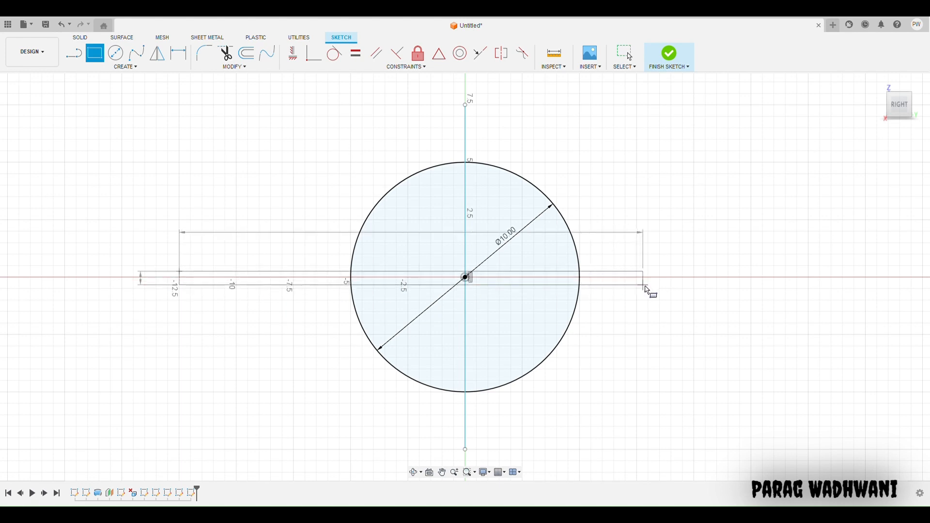
click(697, 284)
key(Escape)
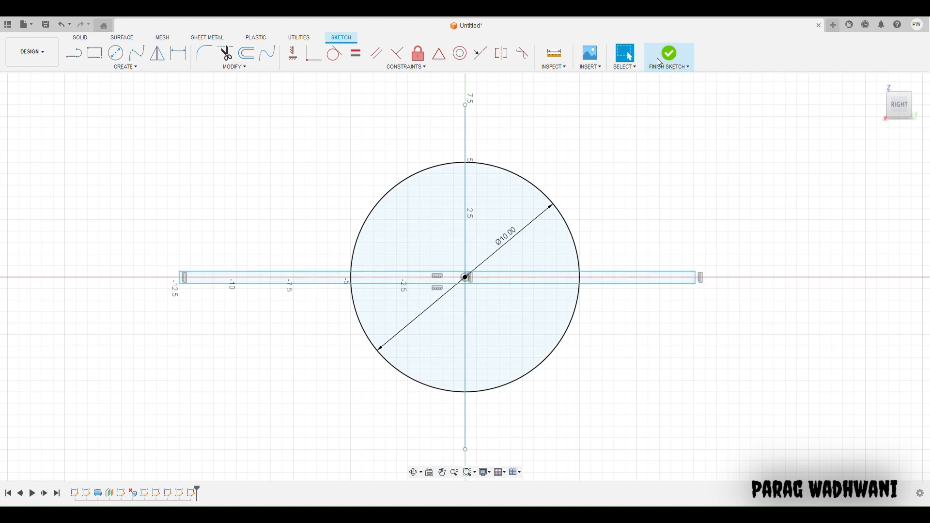
key(F6)
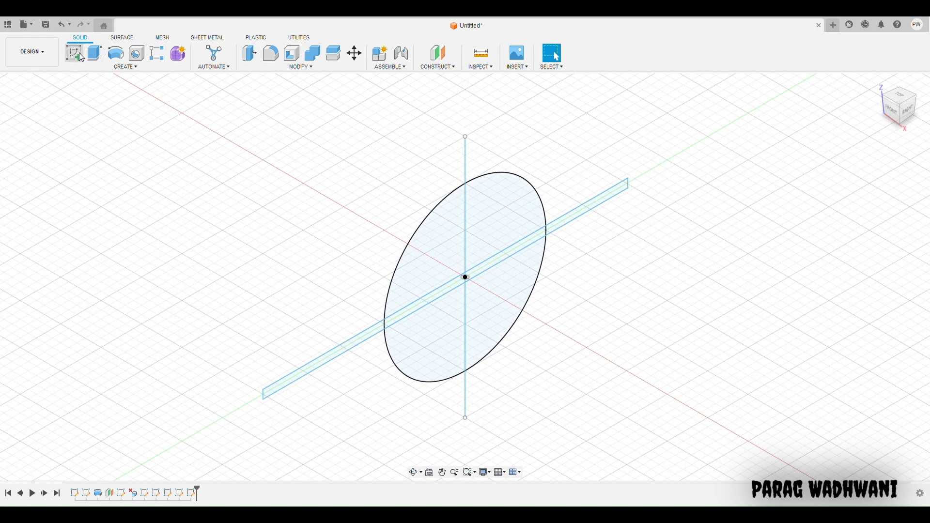
Revolve the circle regions above and below the thin strip, on one side of the vertical line, fully around that line
click(120, 57)
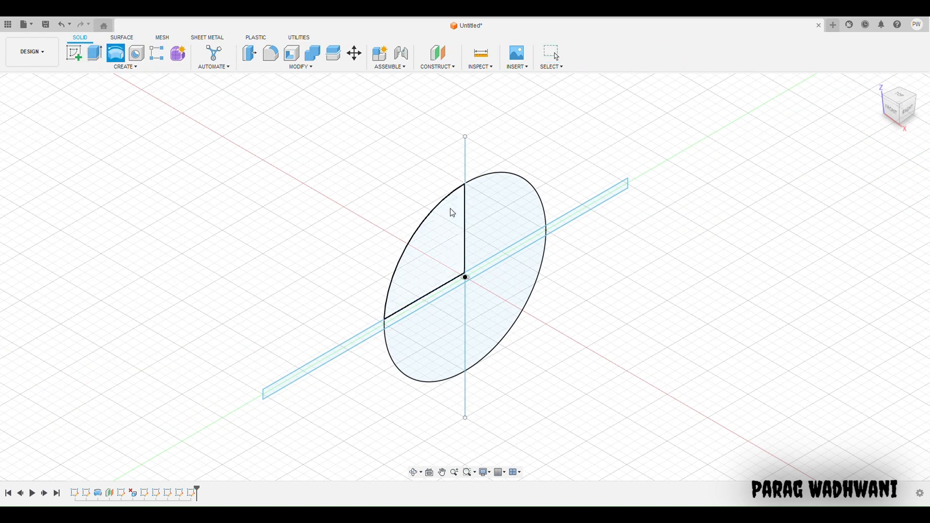
click(490, 232)
click(501, 301)
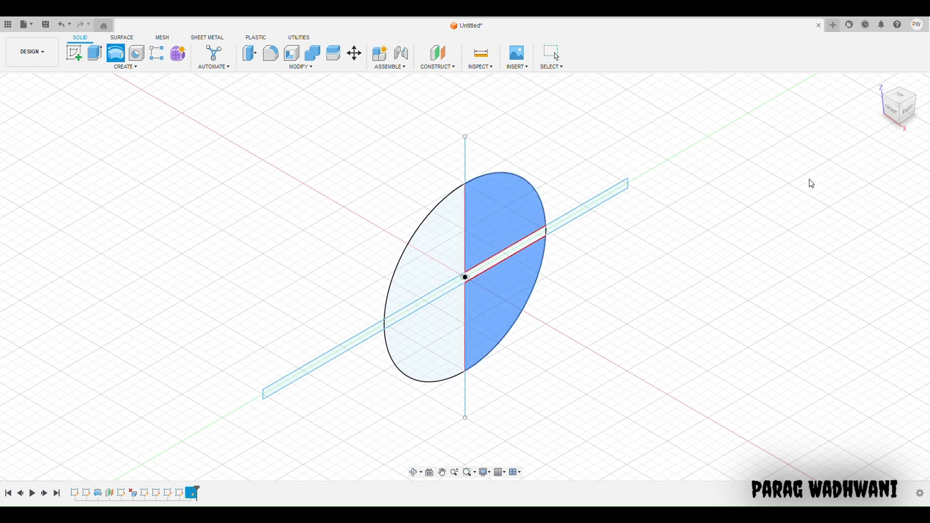
click(465, 175)
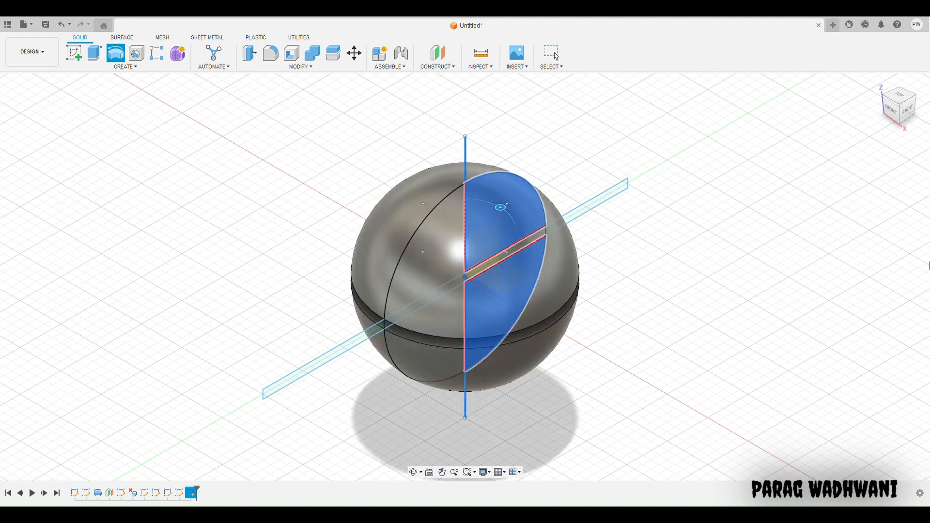
key(Return)
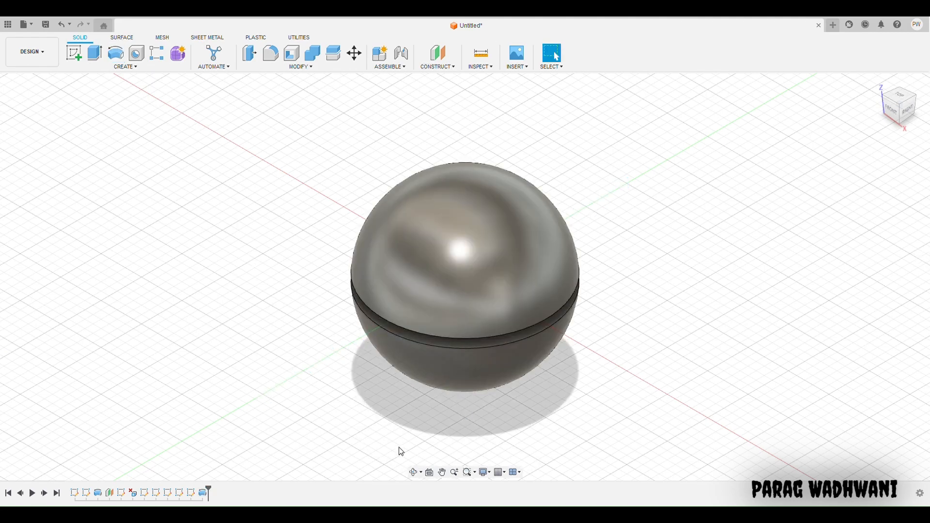
click(415, 473)
drag(405, 435, 390, 407)
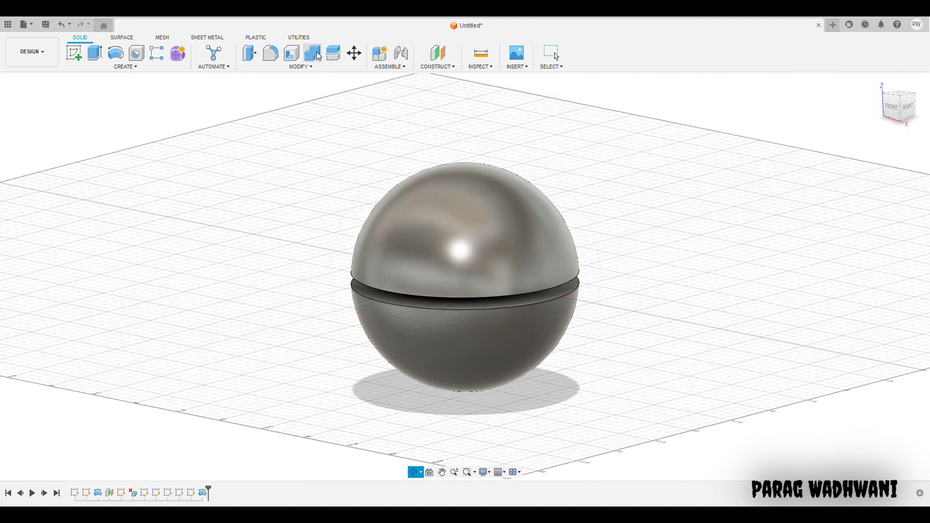
click(292, 53)
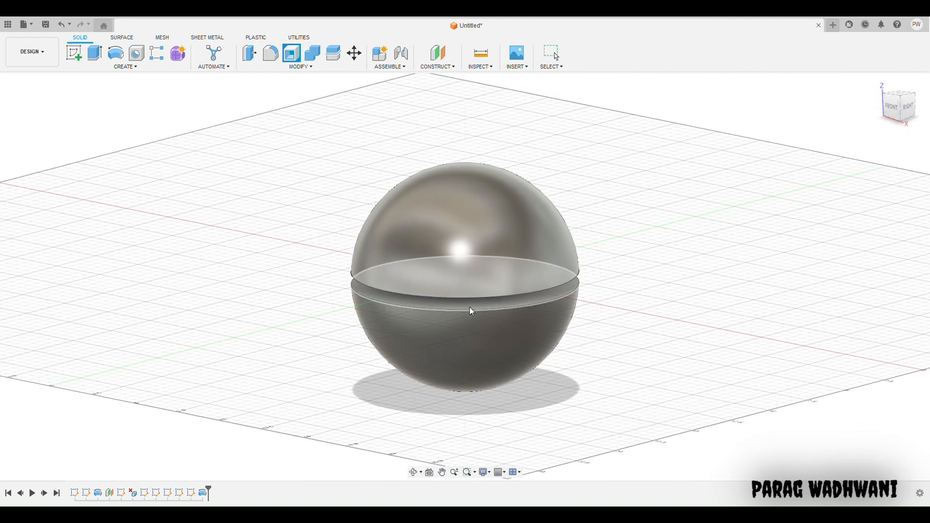
click(473, 308)
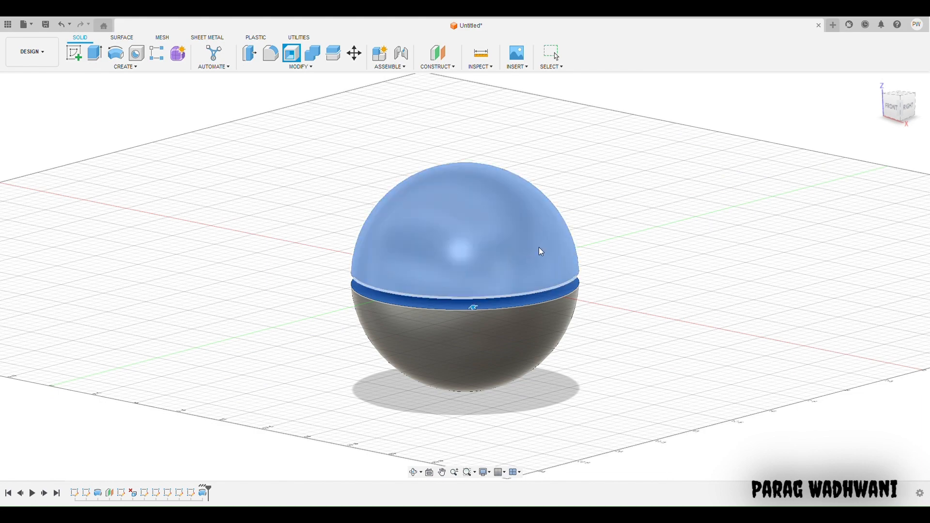
key(Escape)
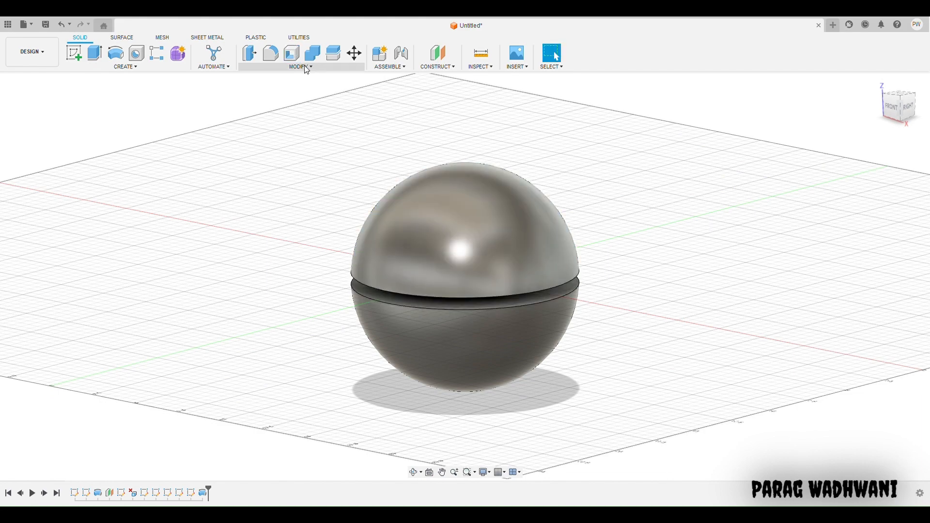
click(291, 53)
click(454, 308)
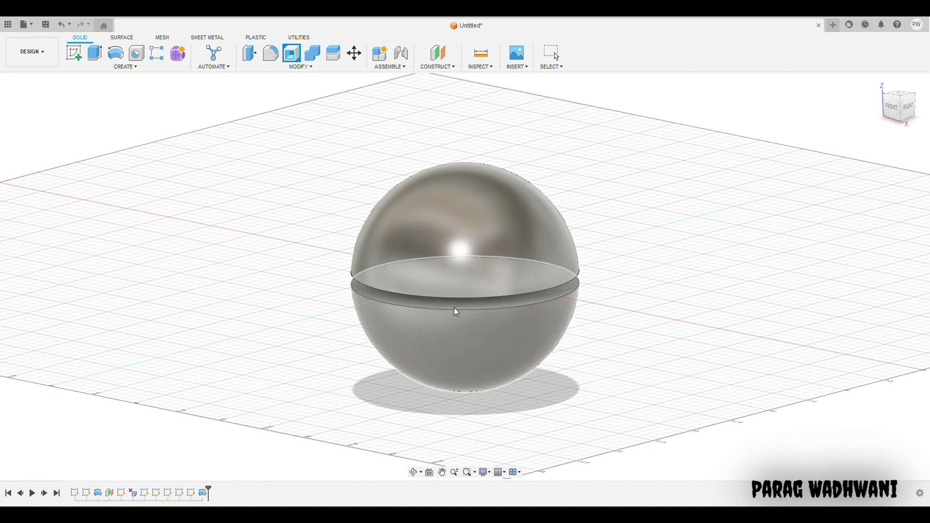
key(Return)
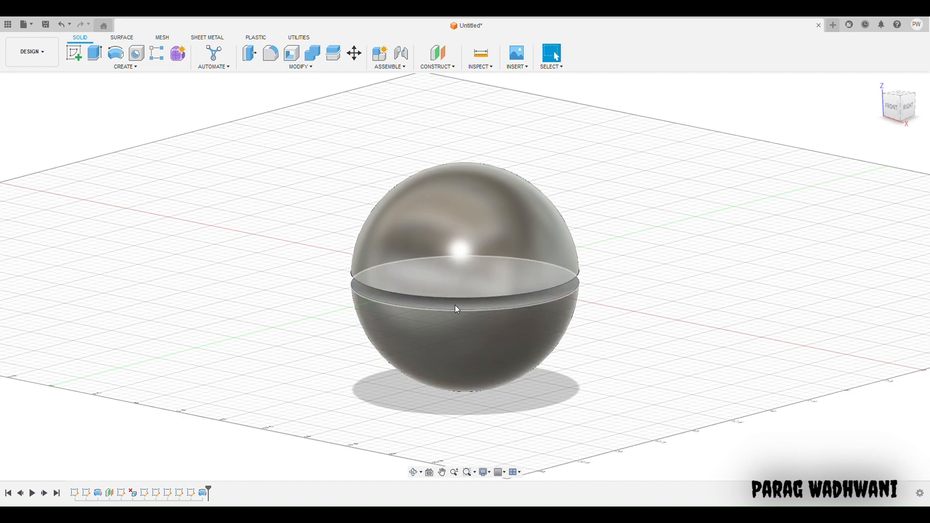
Shell both hemispheres, removing the lower half's flat top face and the upper half's flat underside
click(295, 50)
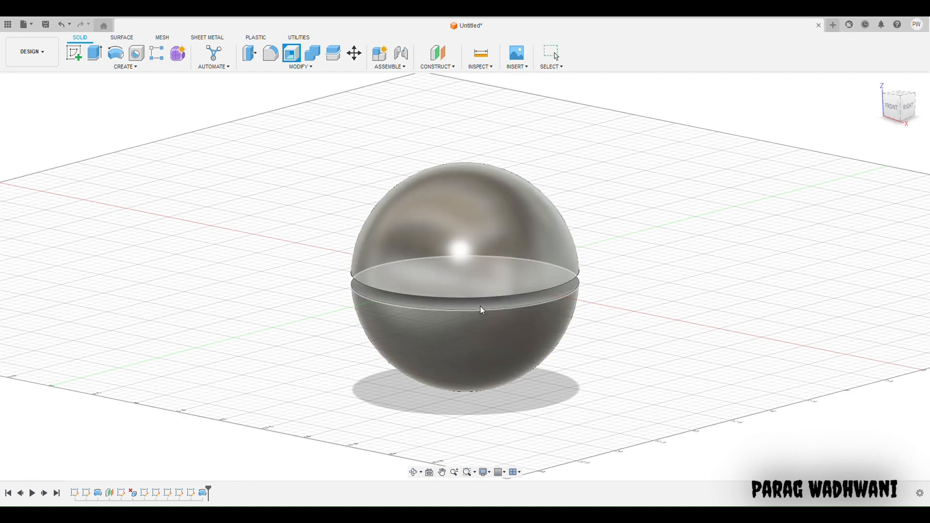
click(480, 306)
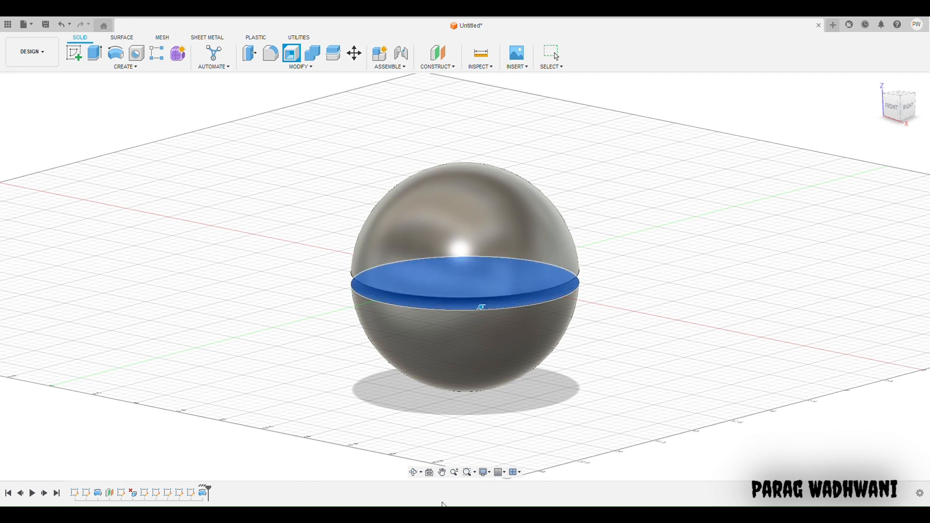
click(415, 472)
drag(466, 433, 473, 416)
key(Escape)
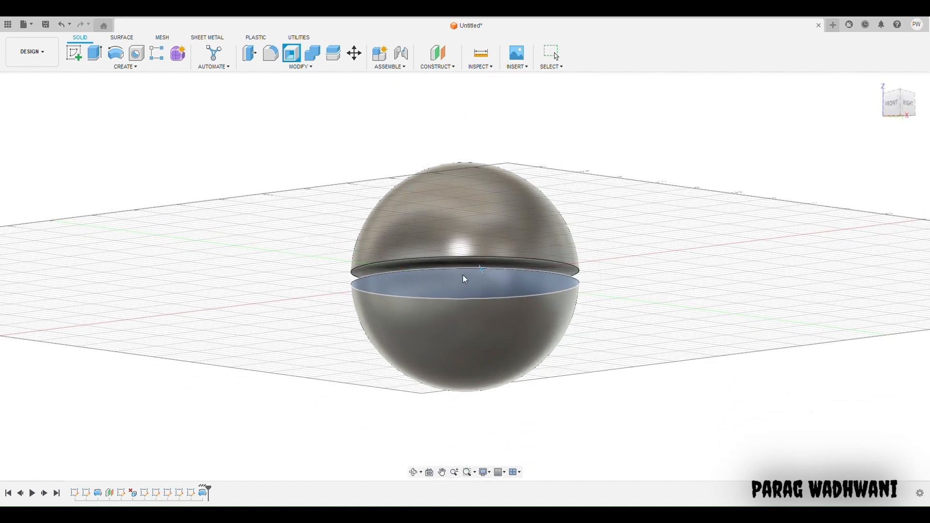
click(466, 260)
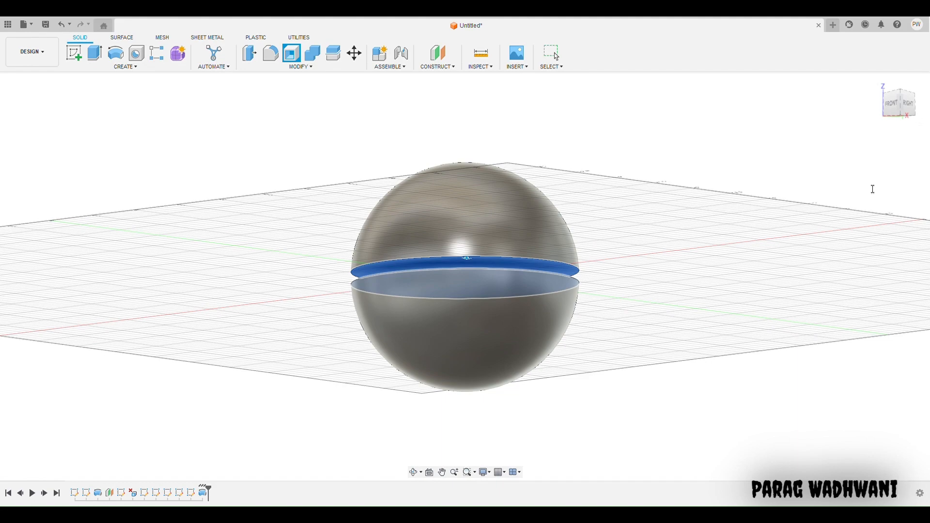
key(Return)
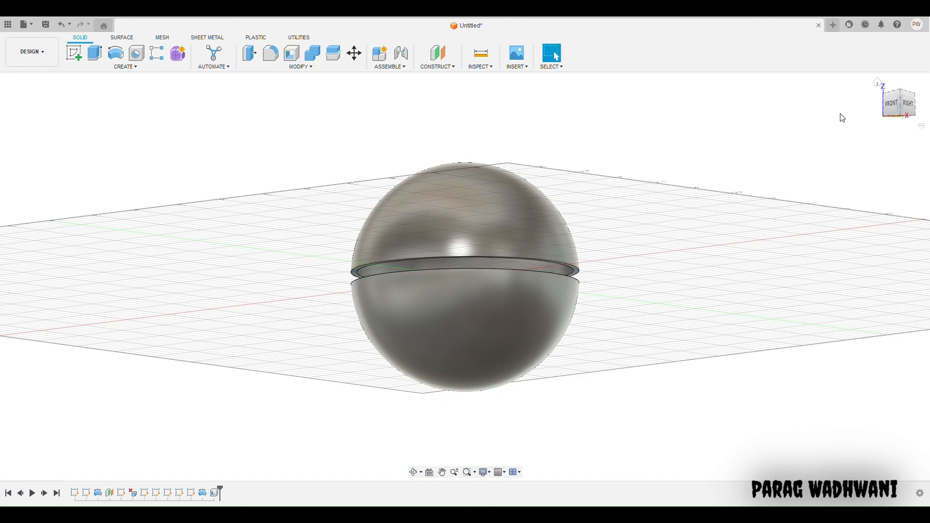
Sketch a 9.50-diameter circle centred on the origin on the vertical plane through the sphere facing the right view
click(878, 81)
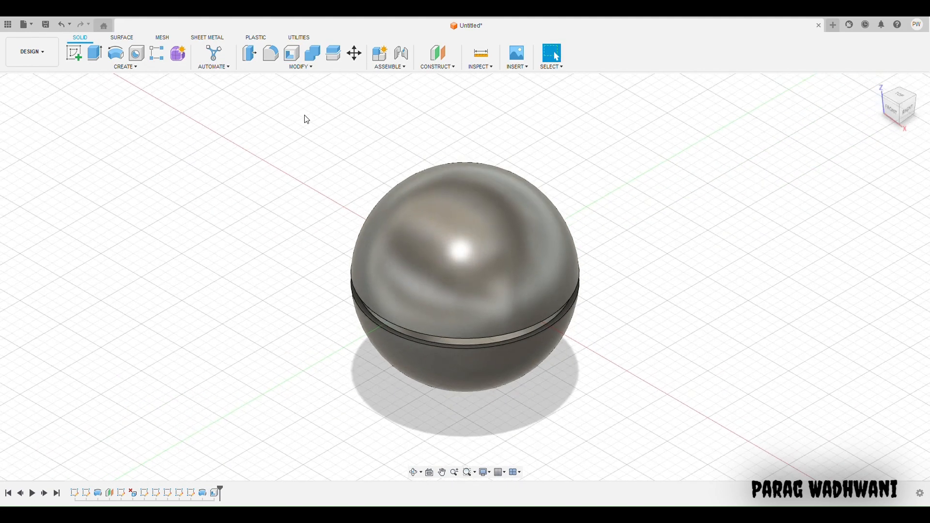
click(74, 52)
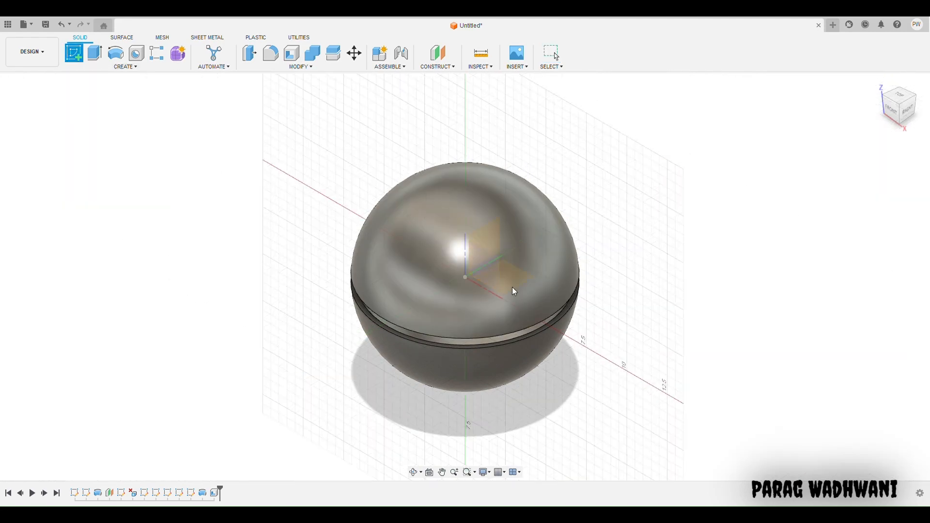
click(484, 241)
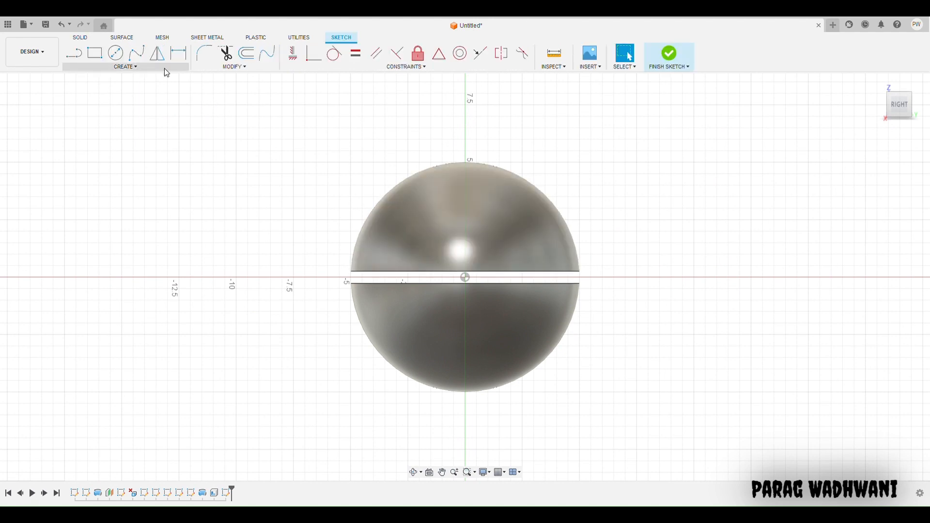
click(117, 53)
click(465, 277)
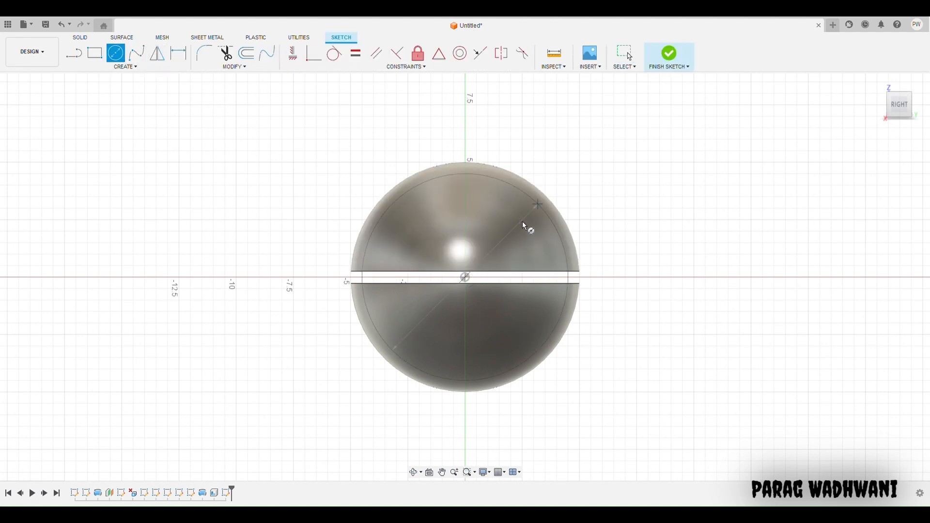
click(523, 223)
key(Escape)
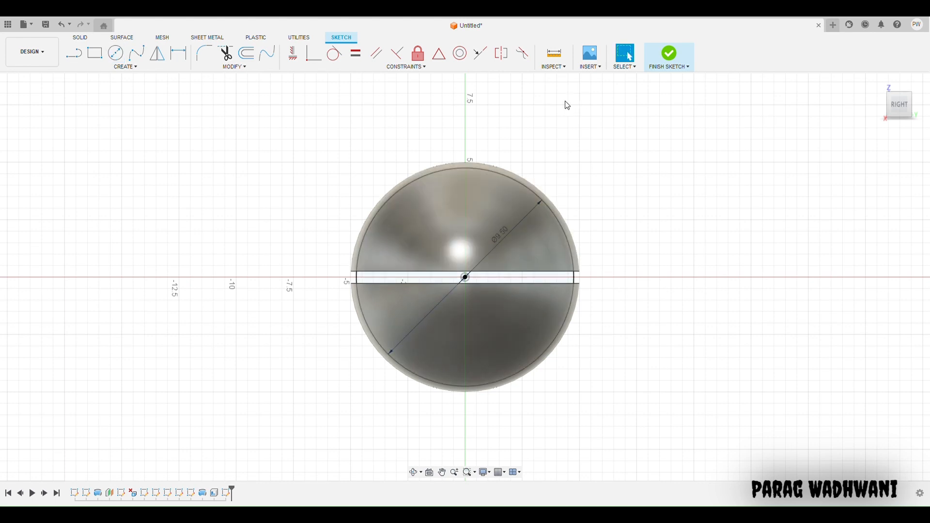
Draw a vertical line about 15.5 units long through the 9.50-diameter circle's centre, extending past the sphere at both ends
key(l)
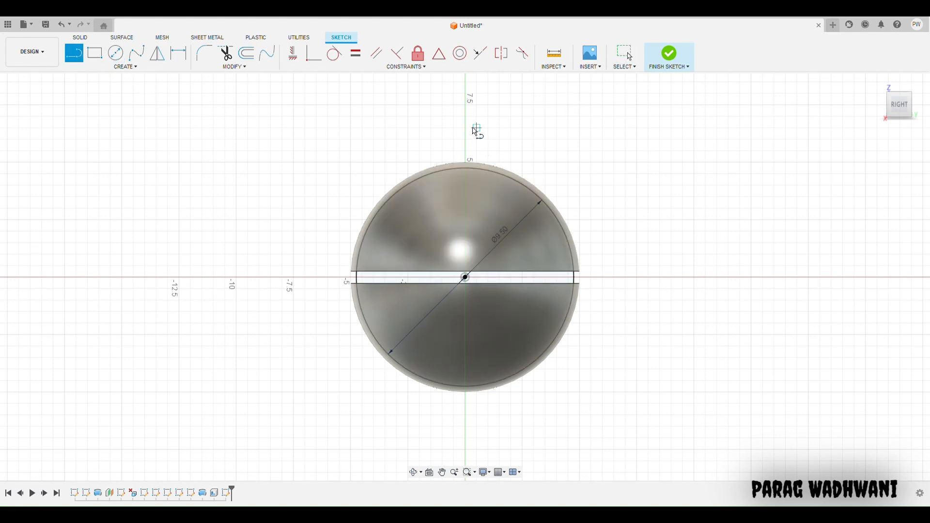
click(466, 106)
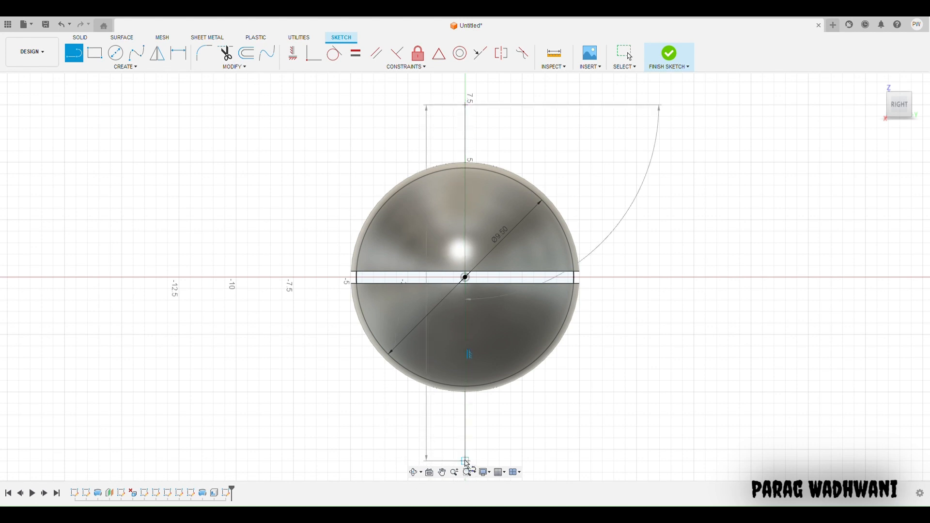
click(466, 461)
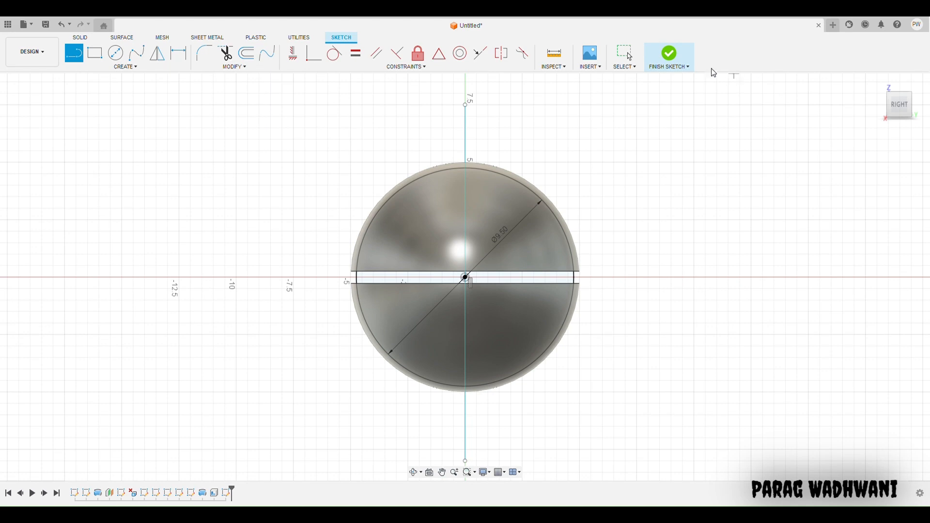
Finish the sketch and revolve one half of the 9.50-diameter circle fully around the vertical line to form an inner sphere
click(682, 64)
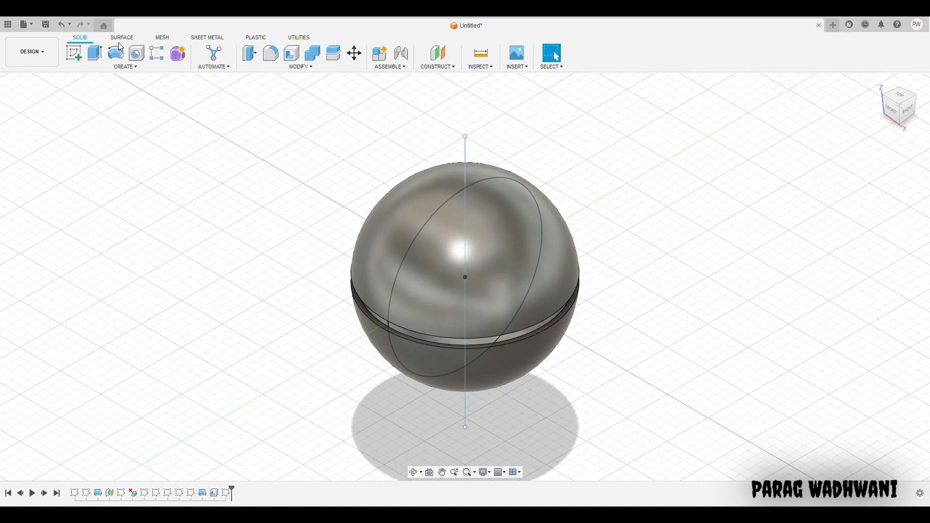
click(117, 51)
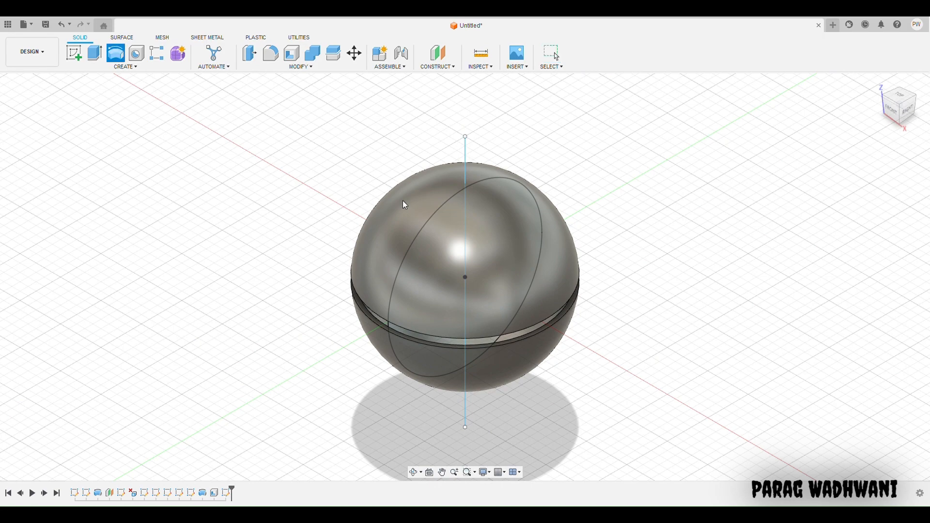
click(488, 208)
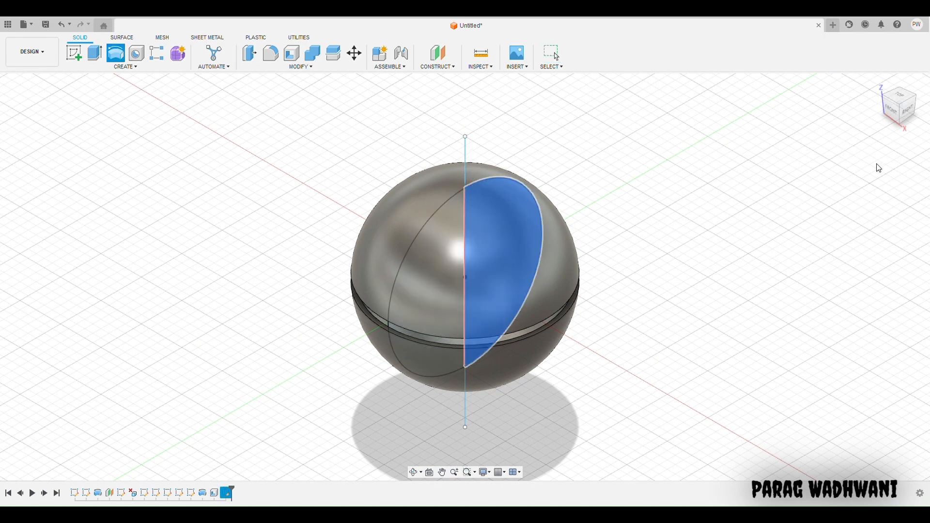
click(466, 156)
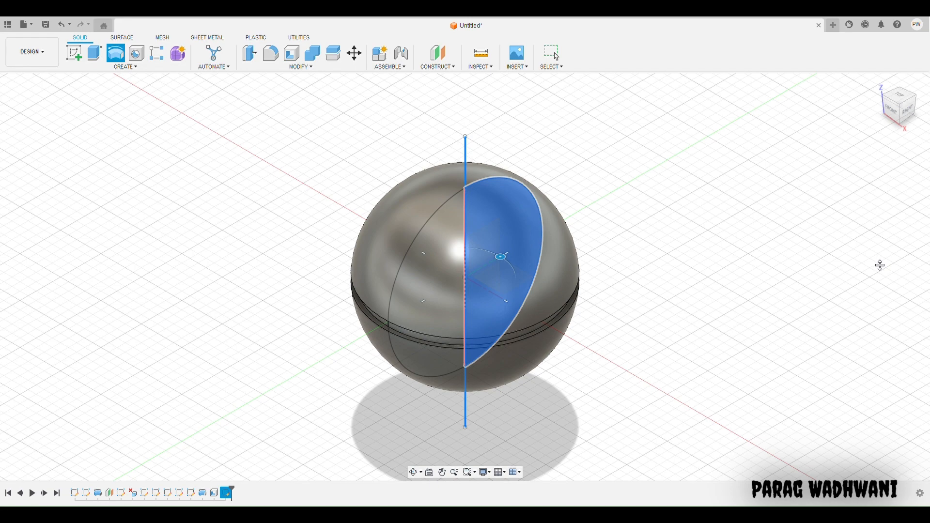
key(Return)
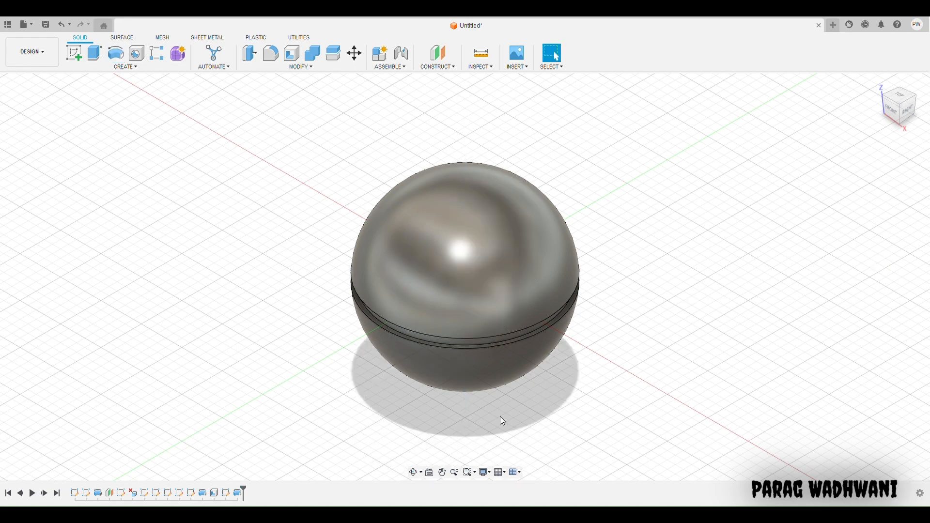
click(416, 473)
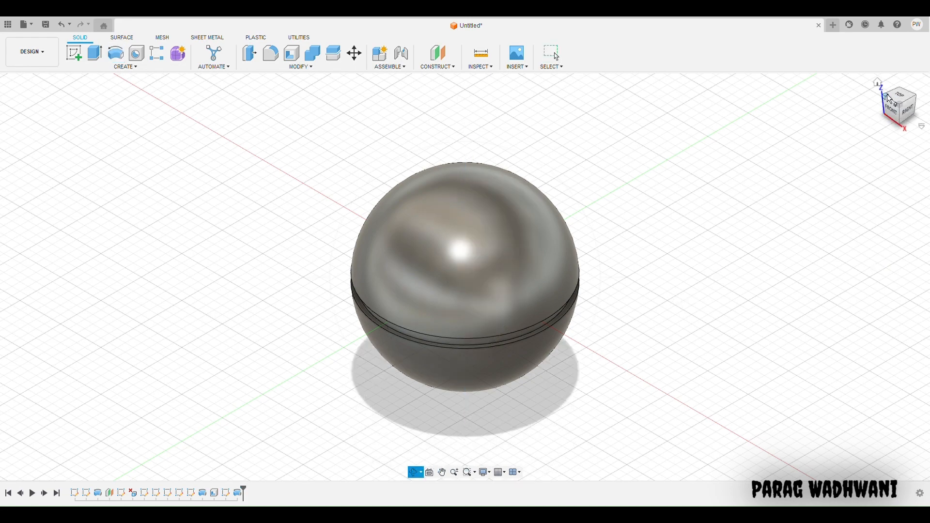
key(Escape)
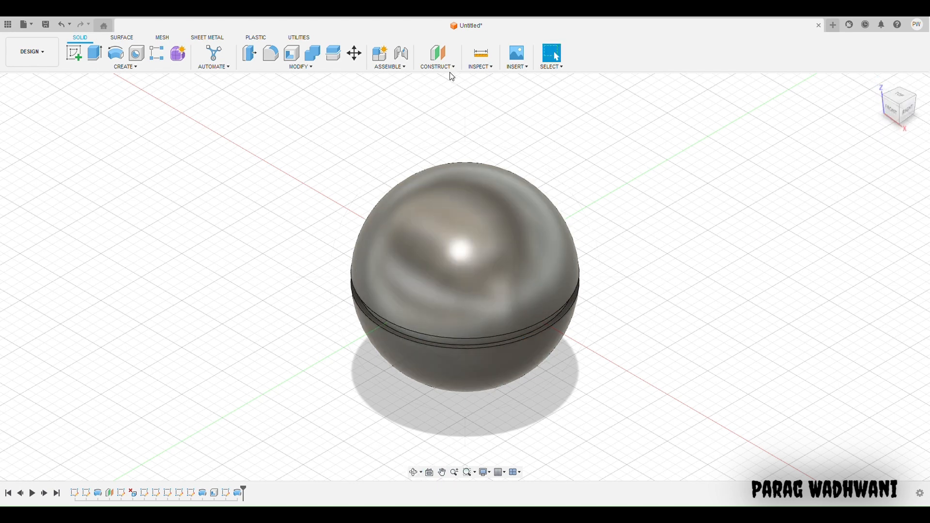
Show the origin and measure the distance from it to the upper hemisphere's outer surface, toggling body visibility to reach the points
click(480, 57)
click(33, 130)
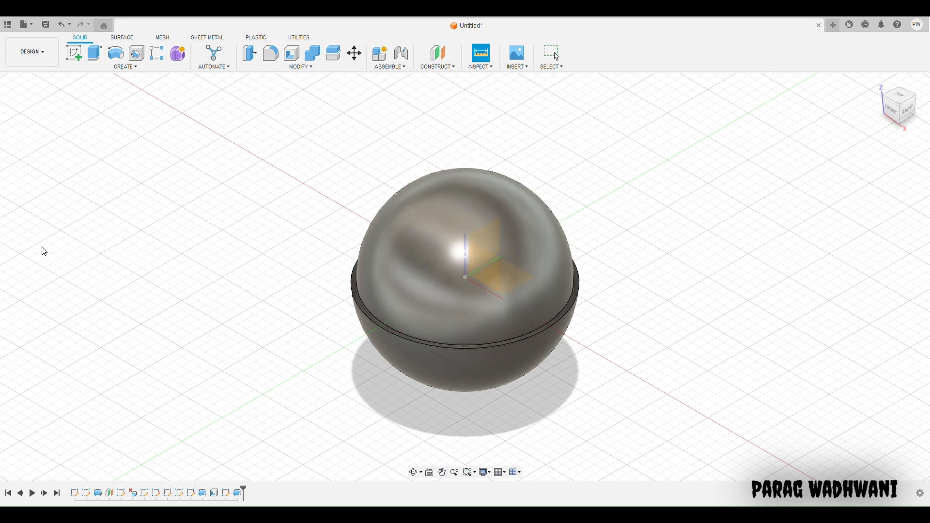
click(44, 259)
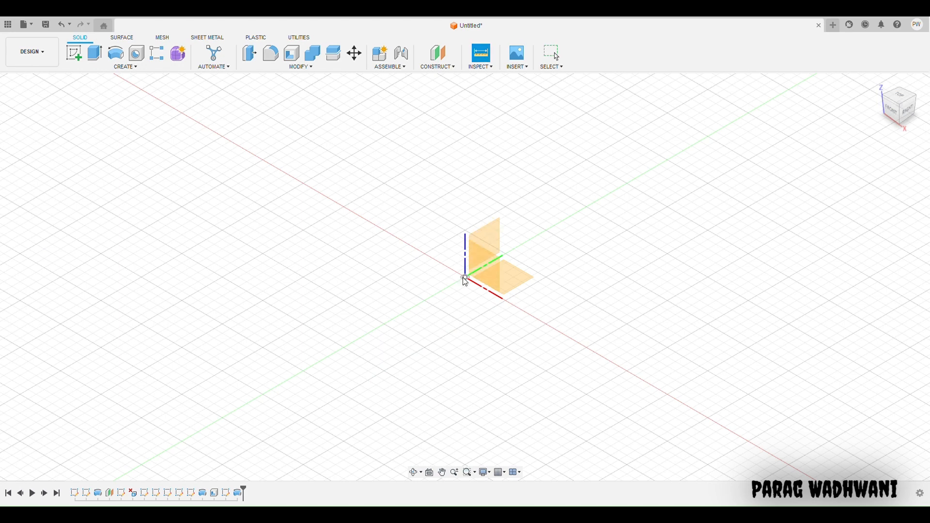
click(61, 335)
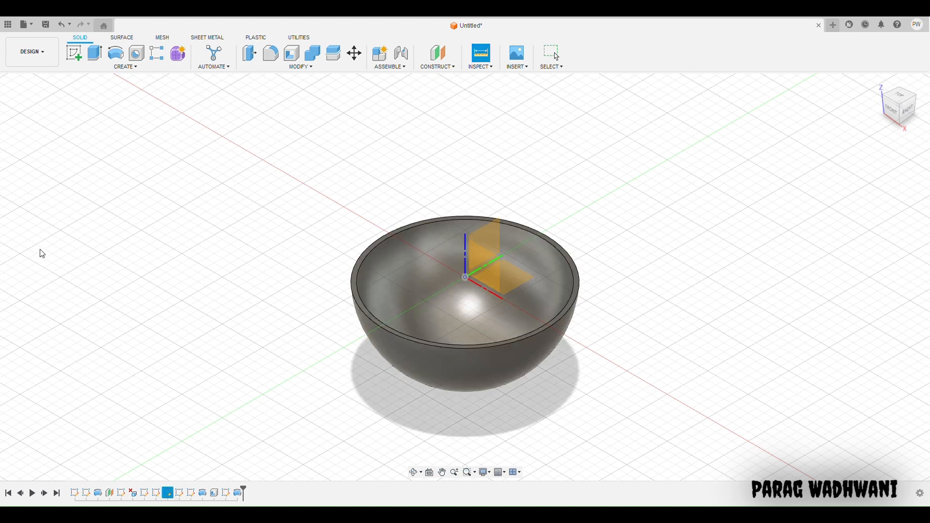
click(40, 250)
click(41, 254)
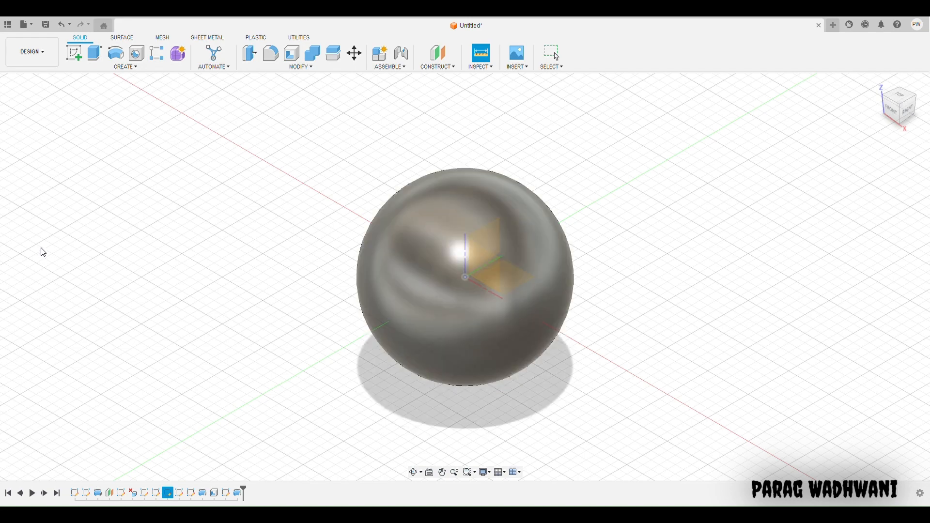
click(569, 264)
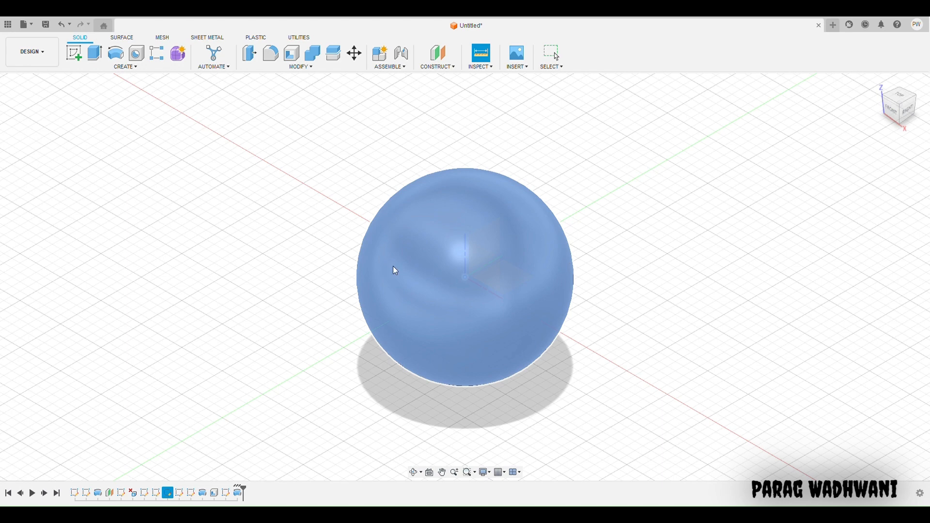
click(41, 243)
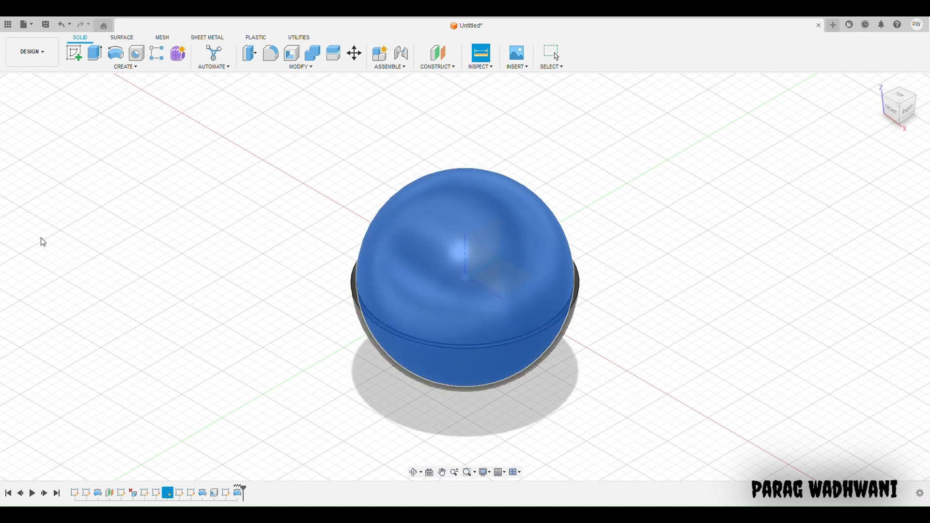
click(41, 238)
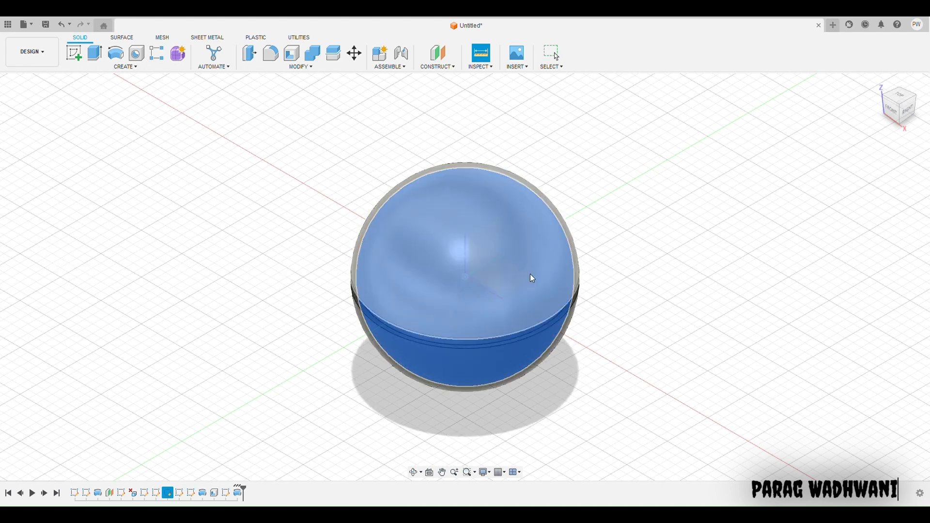
click(571, 254)
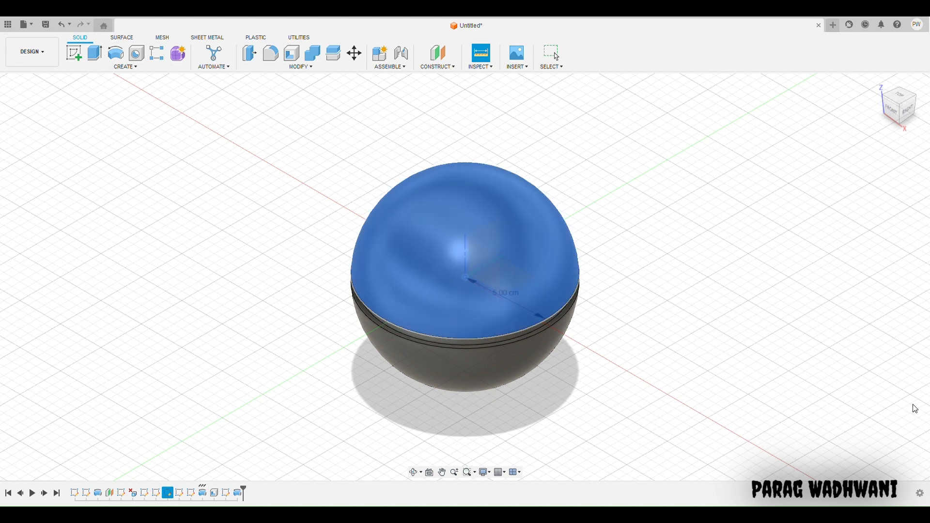
key(Escape)
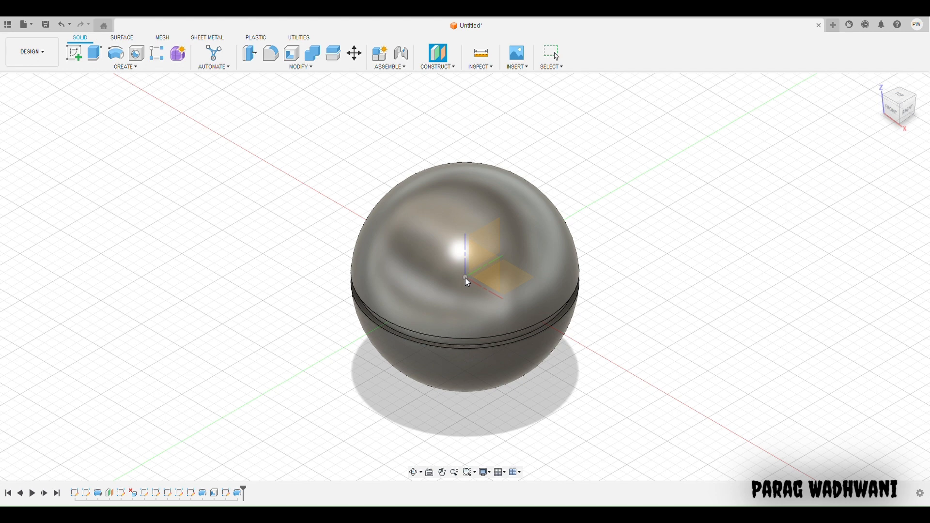
Create a construction plane offset 5.00 outward from the vertical origin plane that faces the right view
click(486, 240)
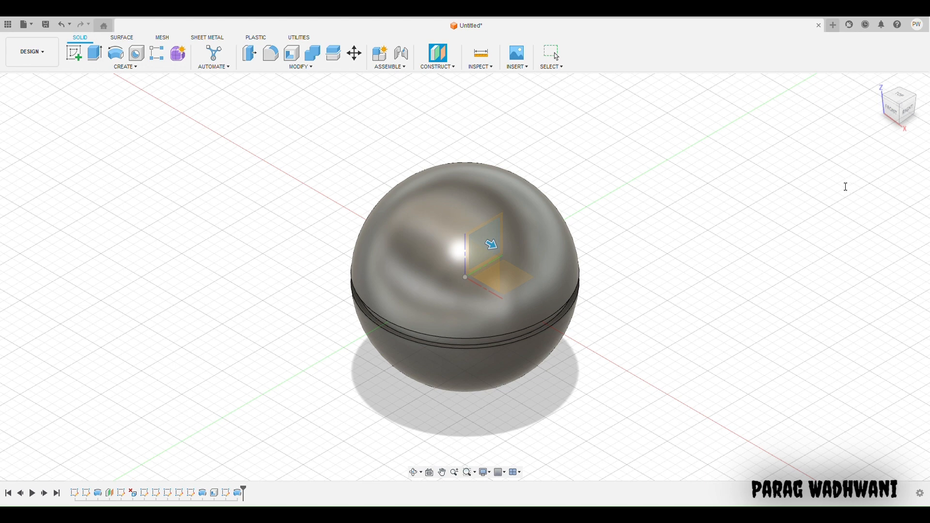
text(50)
key(Return)
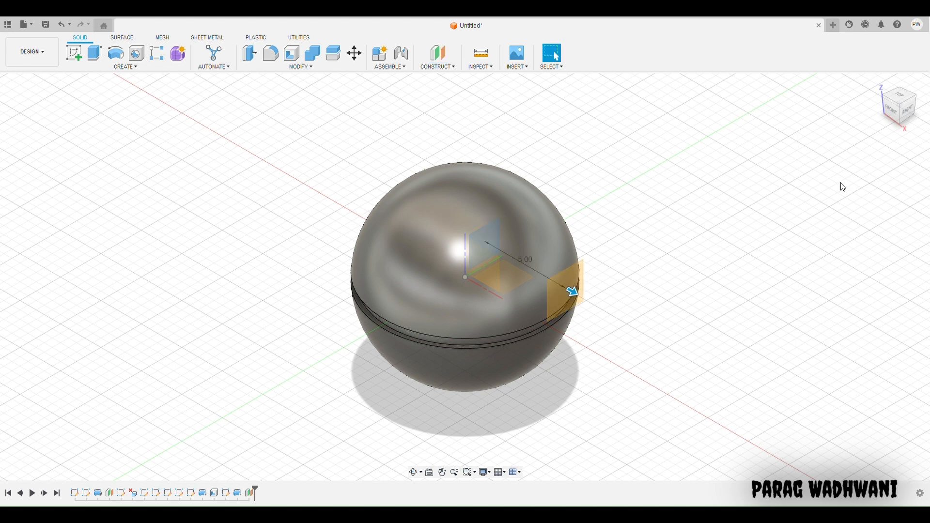
Start a sketch on the offset plane and draw a 3.00-diameter circle centred on the origin
click(74, 53)
click(569, 296)
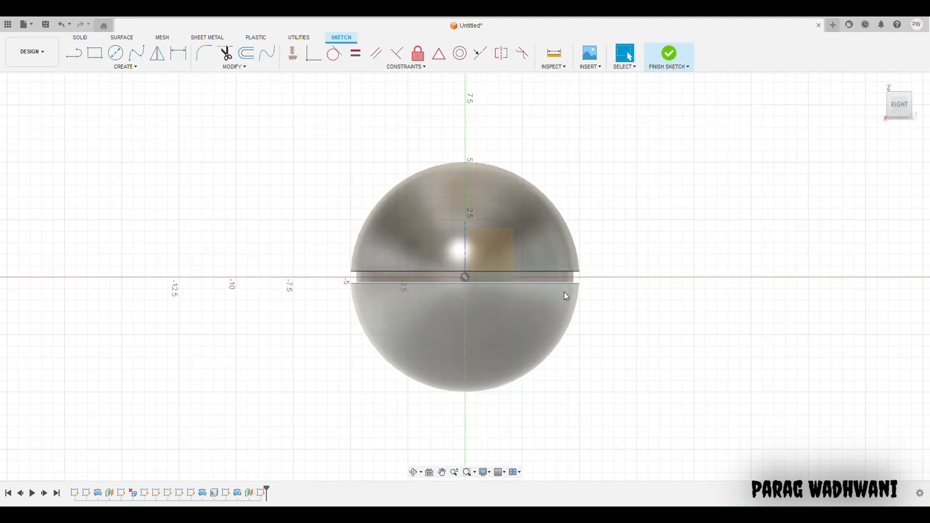
click(116, 52)
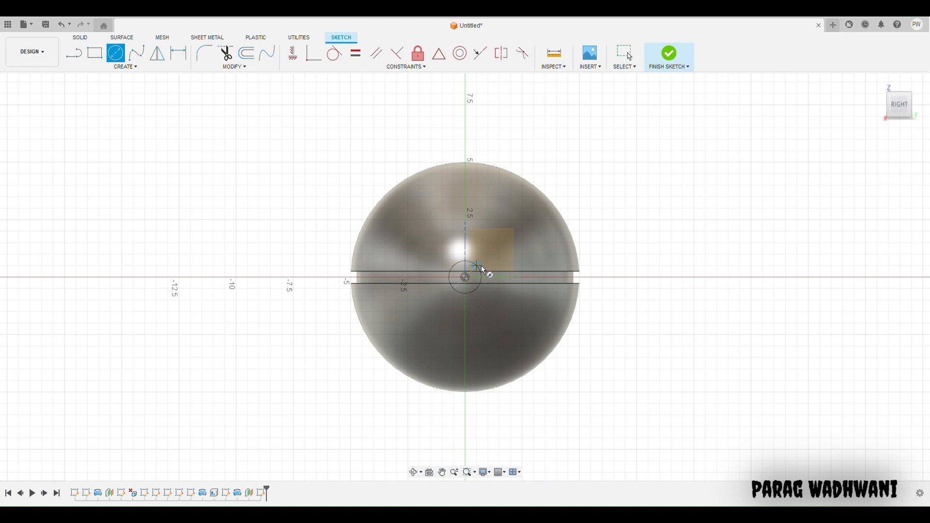
text(3)
key(Return)
key(Escape)
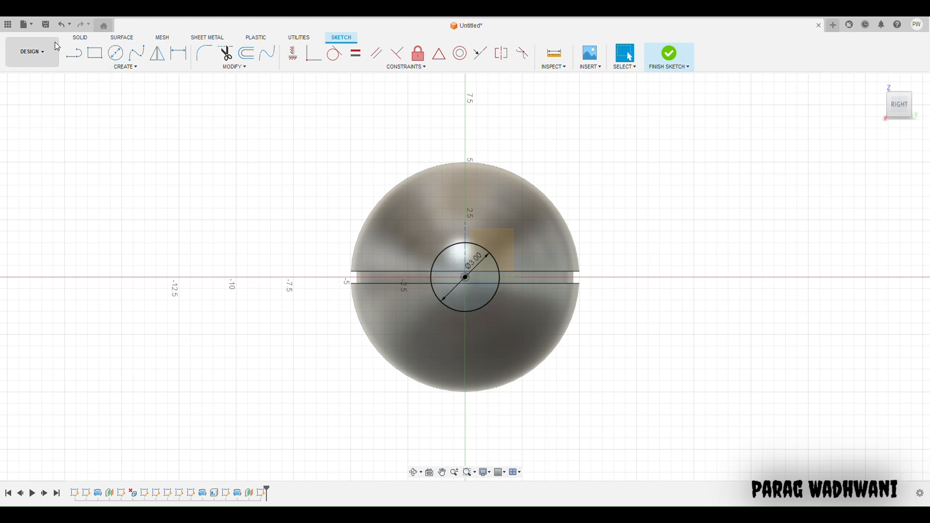
Draw a 2-diameter concentric circle and two closely spaced smaller ones inside it, then finish the sketch
click(116, 53)
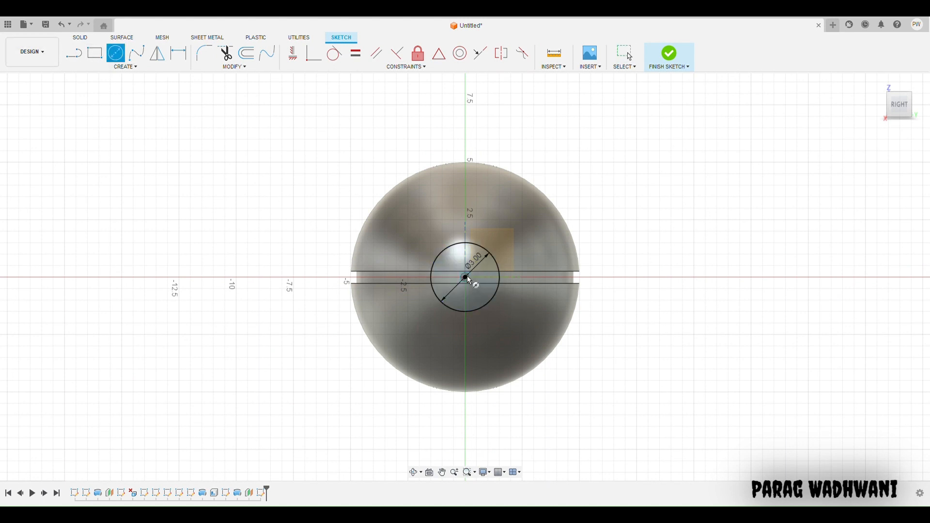
text(2)
key(Return)
key(Escape)
click(116, 52)
click(477, 274)
key(Escape)
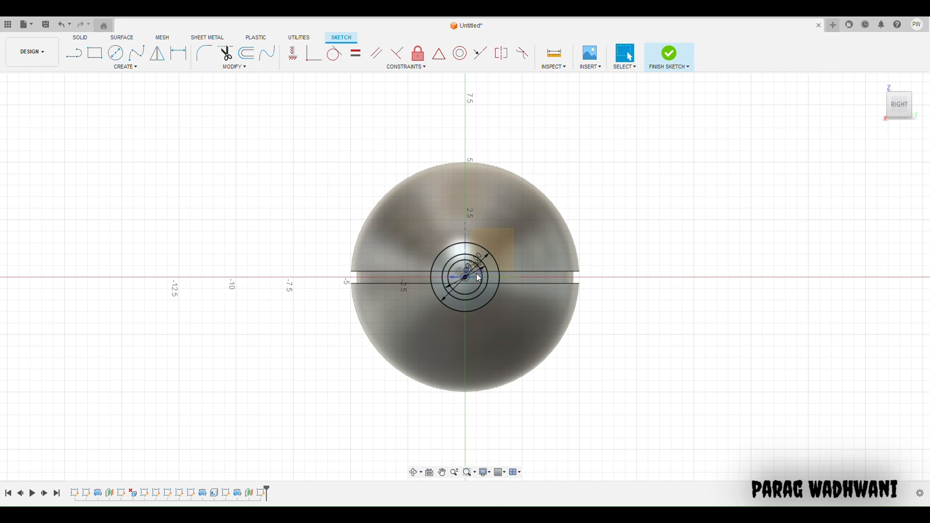
click(115, 53)
key(Escape)
click(670, 54)
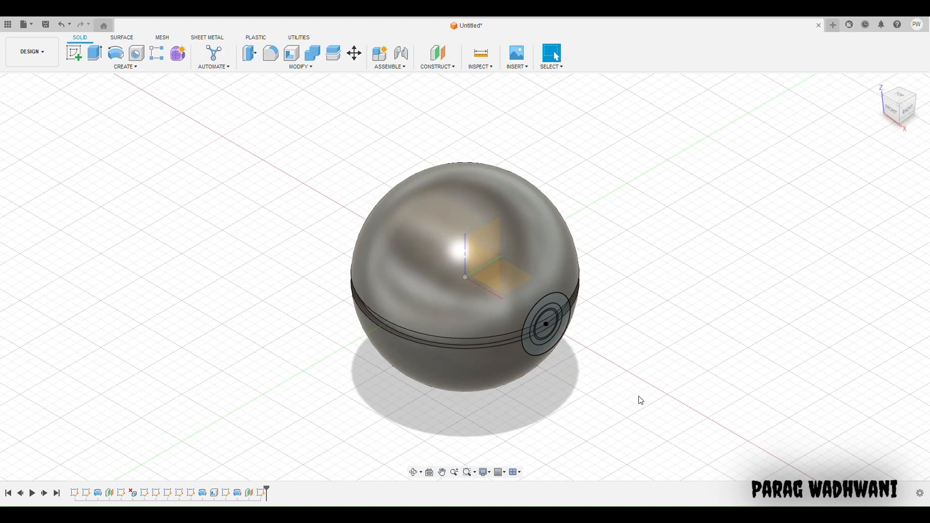
scroll(552, 348, down, 2)
scroll(552, 348, up, 4)
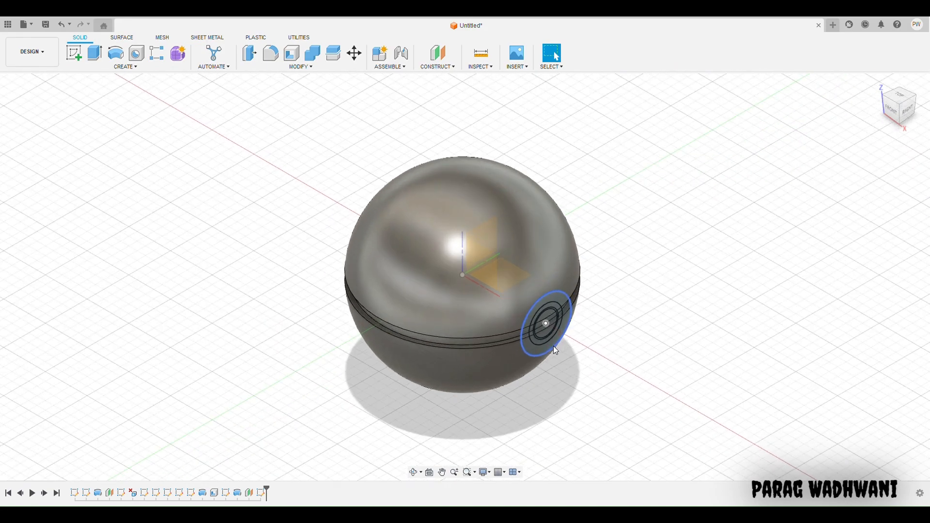
click(512, 311)
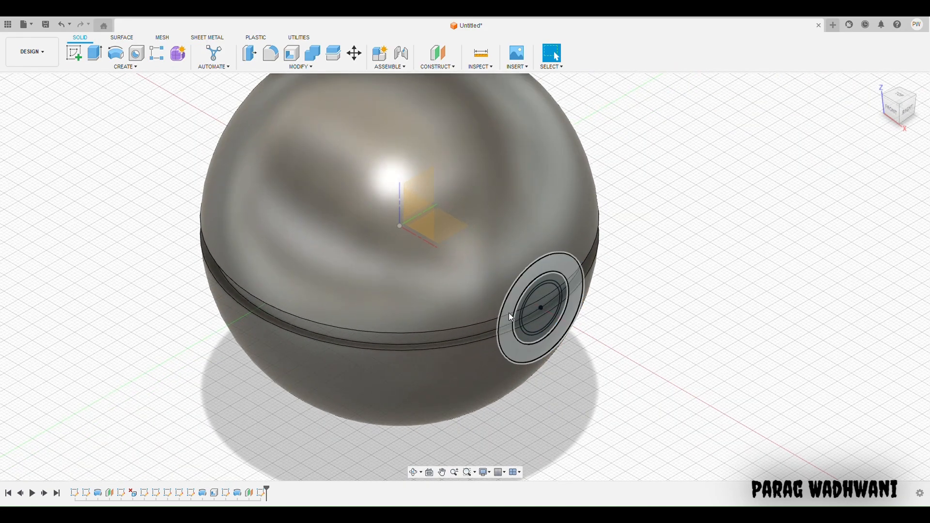
scroll(509, 311, up, 2)
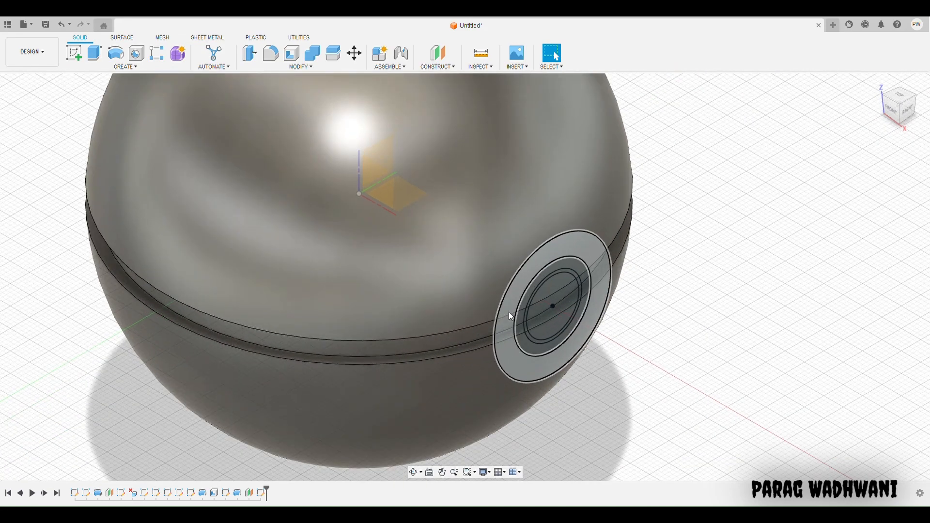
click(510, 312)
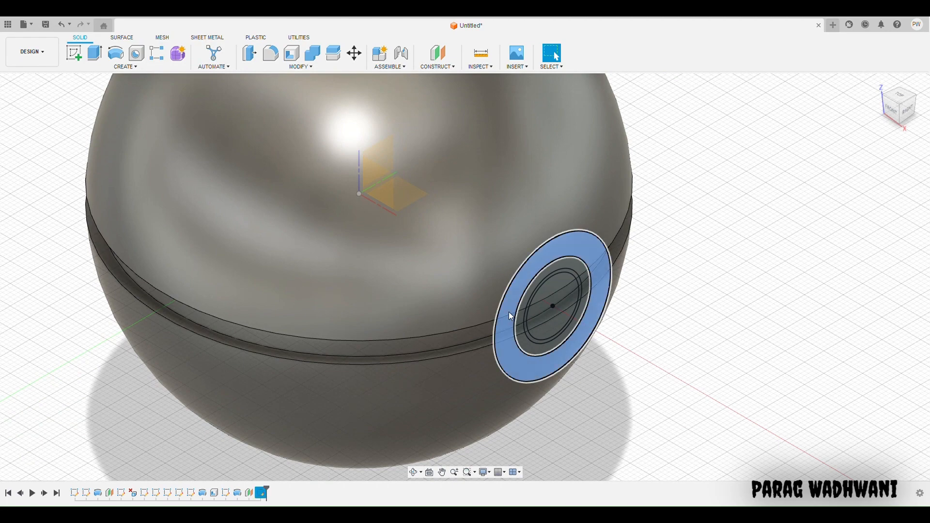
click(520, 333)
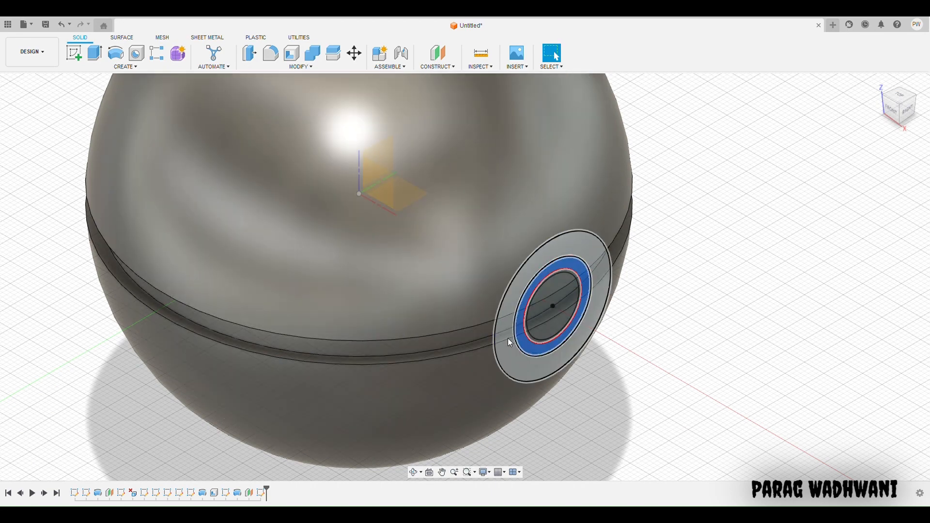
scroll(582, 336, down, 2)
scroll(582, 334, up, 5)
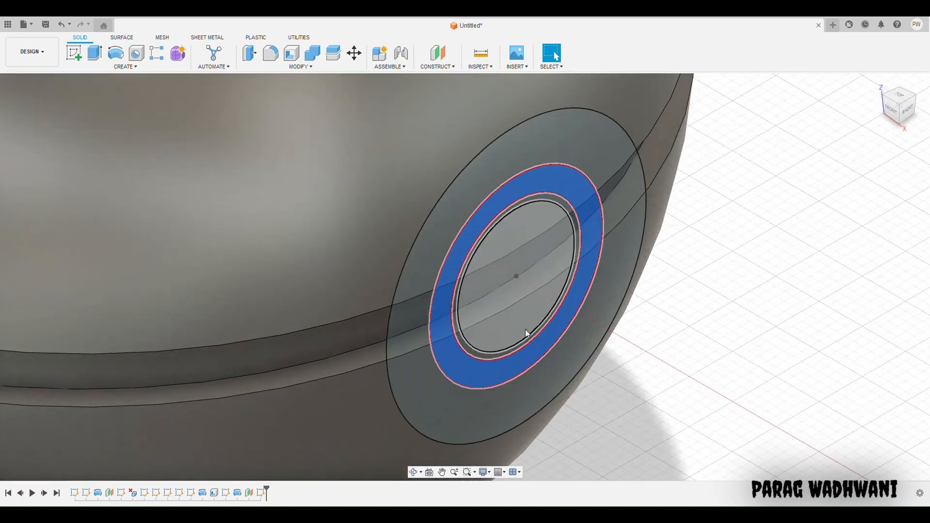
Extrude all the concentric circle profiles as a cut through both hemispheres up to the inner sphere's surface
click(406, 370)
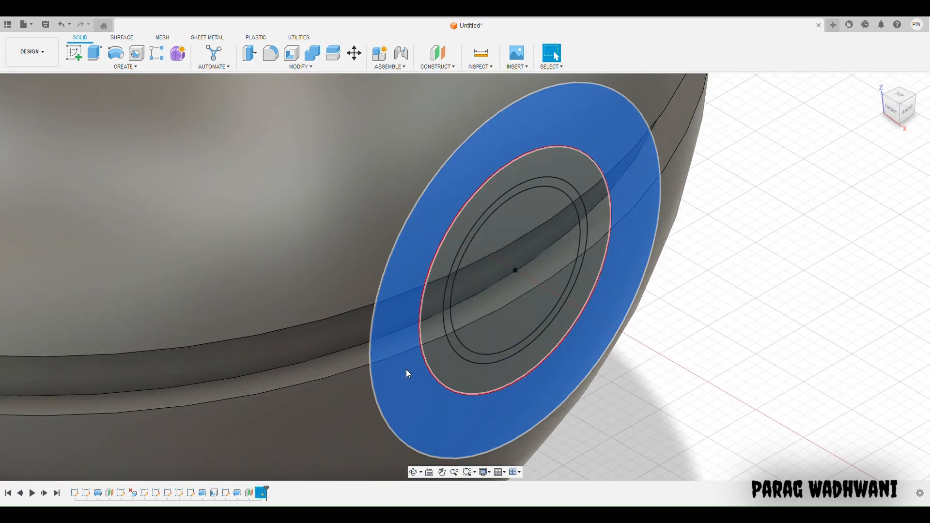
ctrl+click(456, 355)
ctrl+click(461, 351)
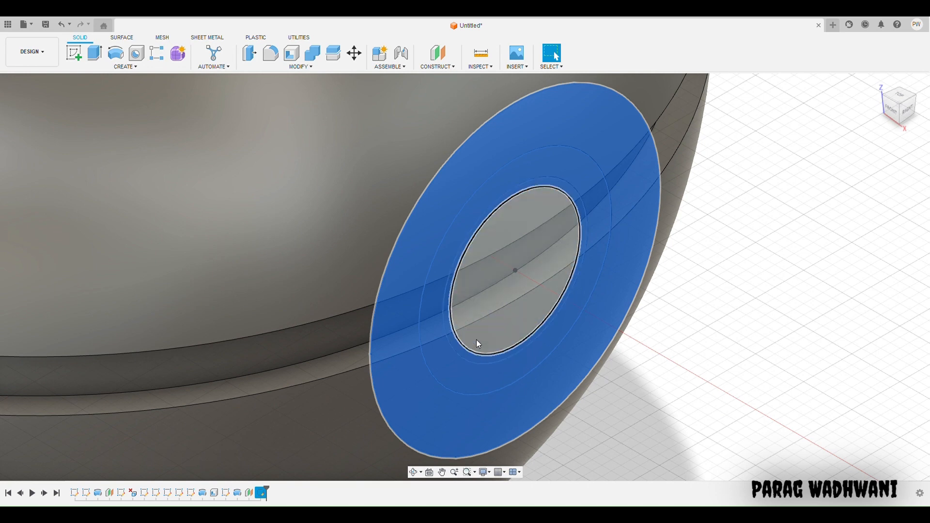
ctrl+click(476, 339)
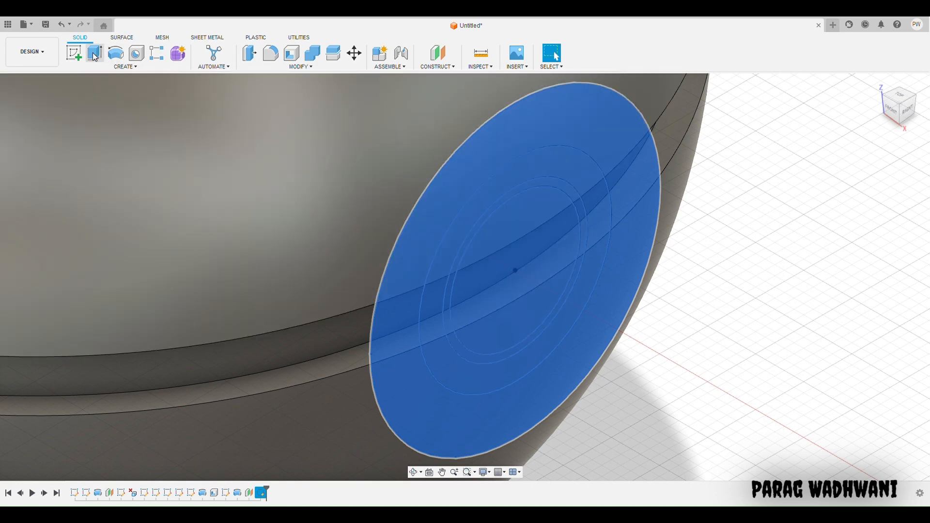
click(95, 56)
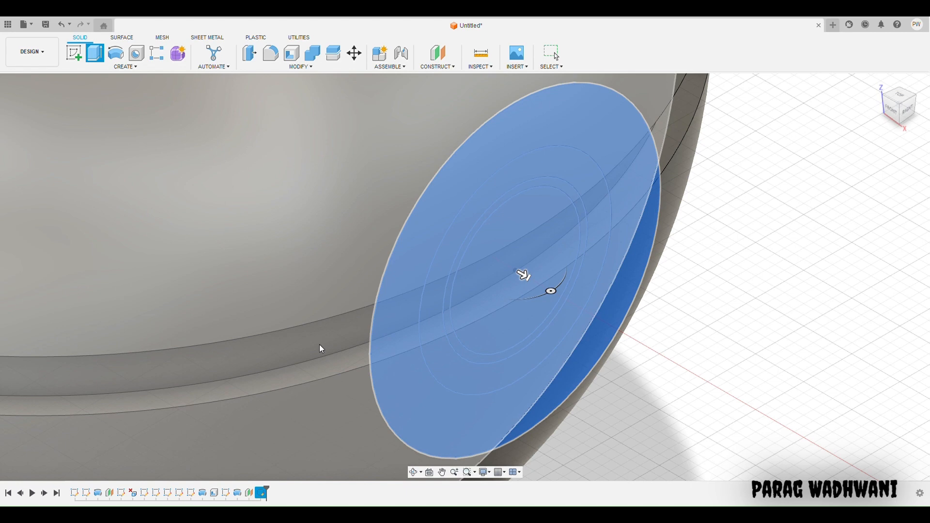
click(319, 344)
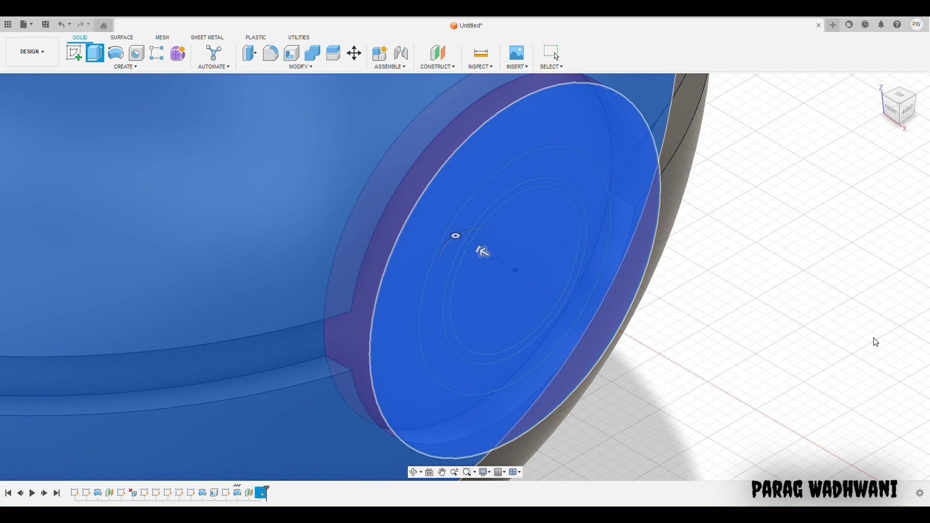
key(Return)
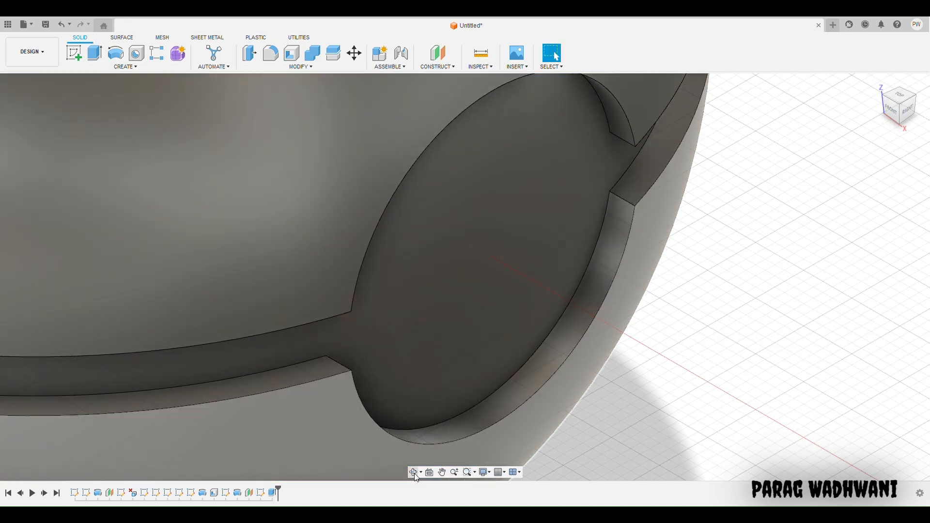
Show the sketch of concentric circles again over the circular recess in the hemispheres
click(416, 472)
drag(494, 438, 472, 395)
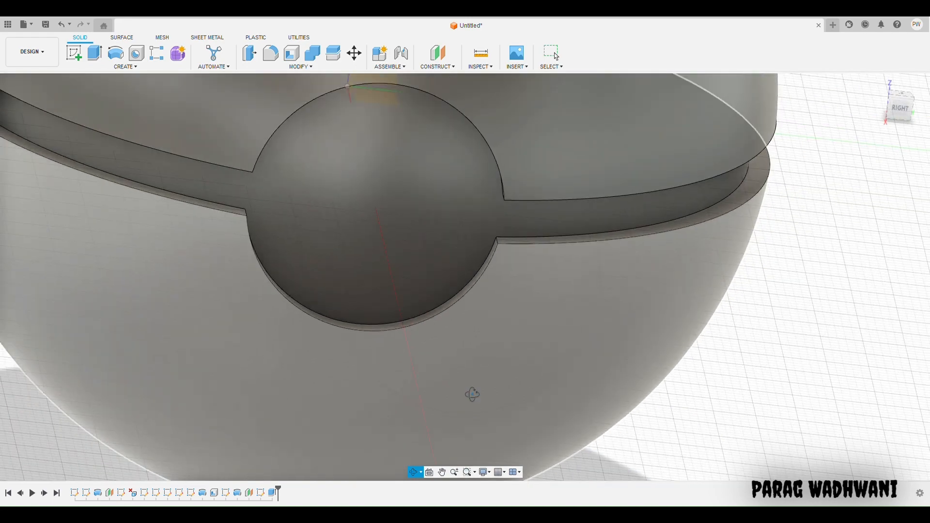
scroll(473, 392, down, 3)
scroll(52, 259, up, 2)
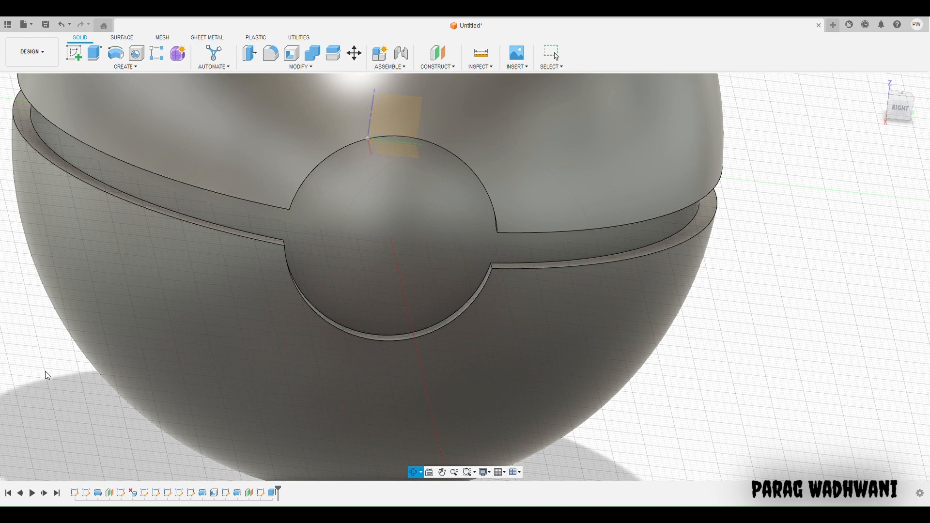
click(40, 285)
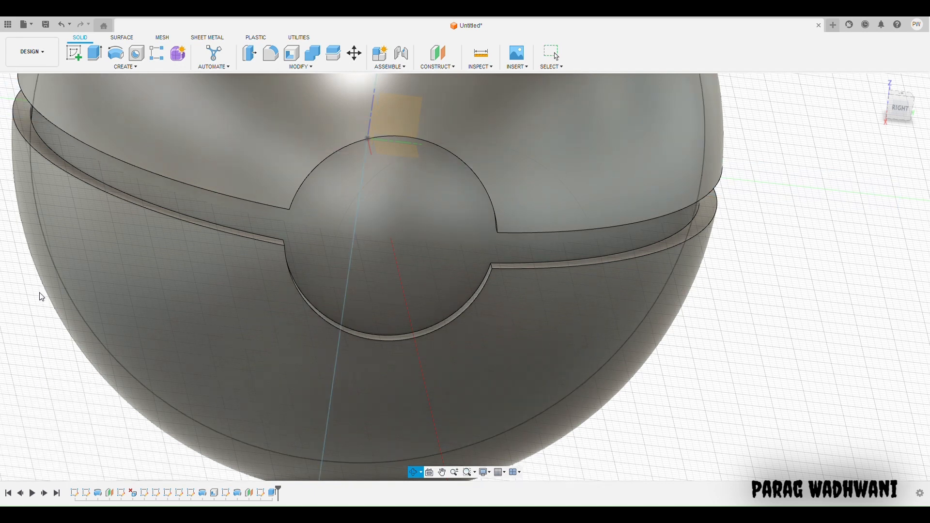
click(43, 317)
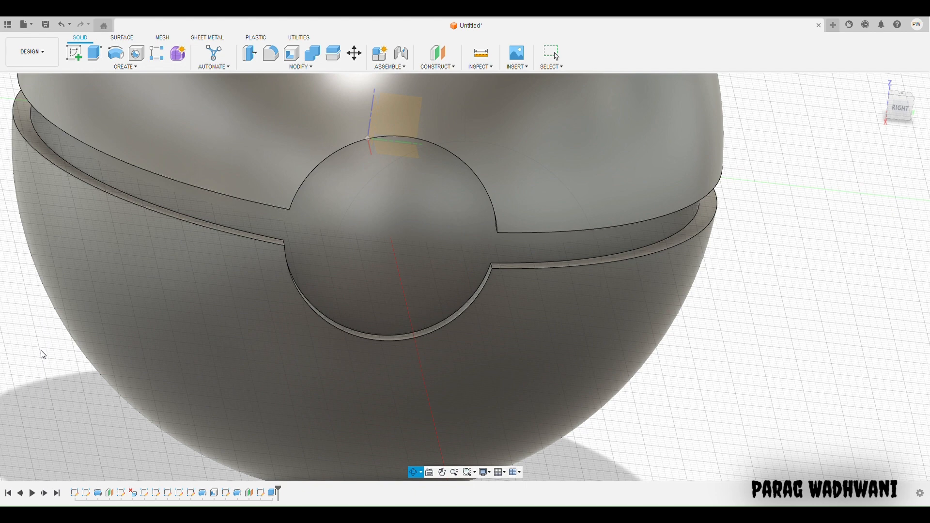
click(39, 362)
click(39, 363)
click(41, 376)
click(42, 387)
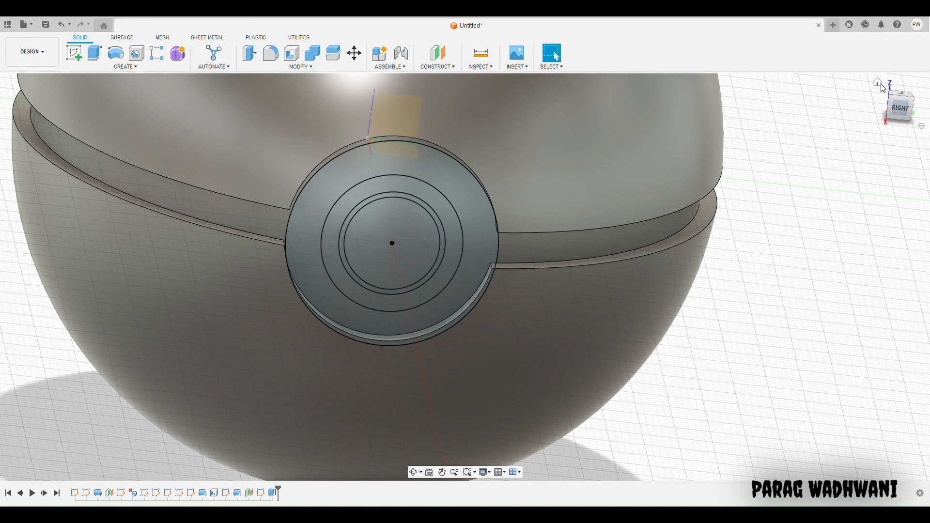
Extrude the ring between the 2-diameter circle and the next smaller circle up to the inner sphere's surface
click(878, 83)
scroll(565, 341, up, 8)
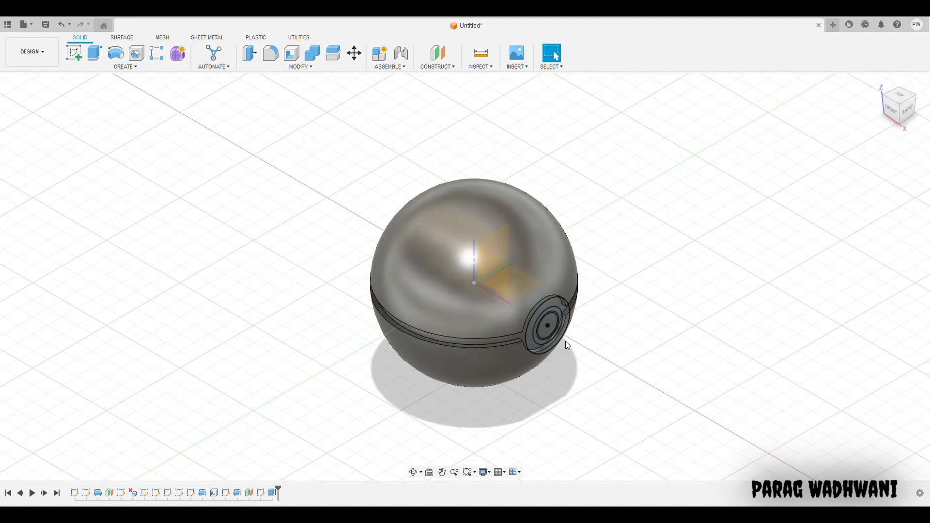
scroll(557, 326, up, 6)
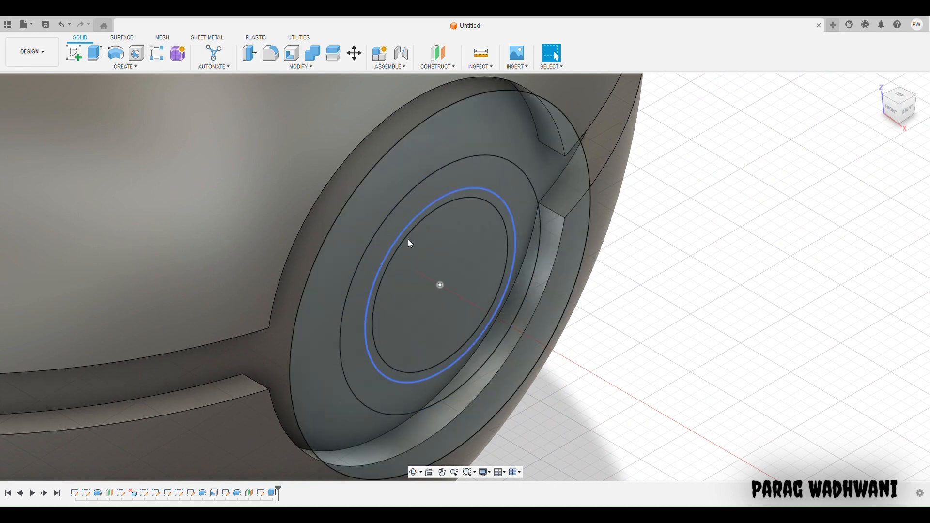
click(362, 241)
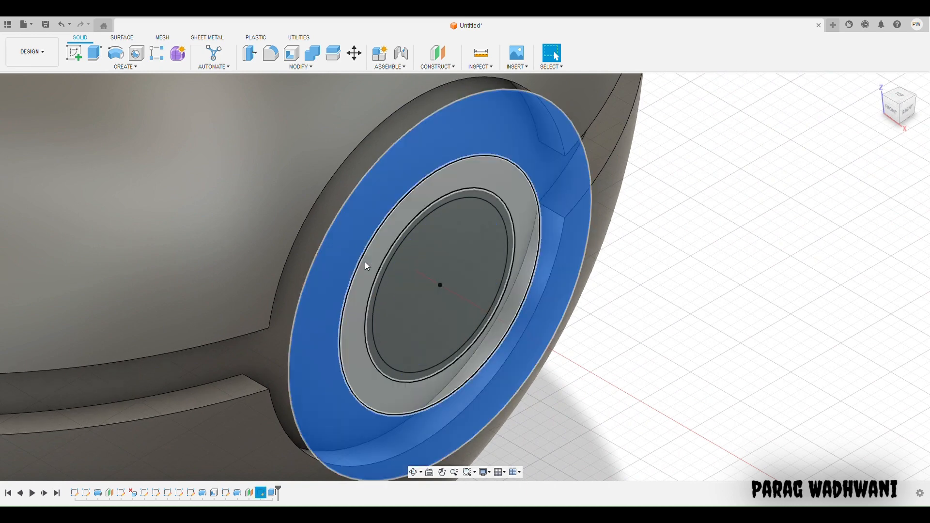
click(371, 263)
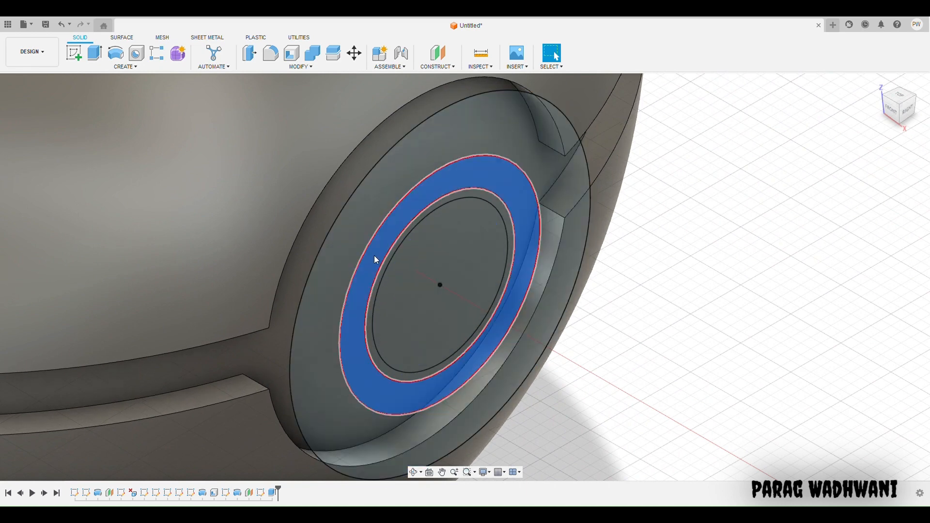
key(e)
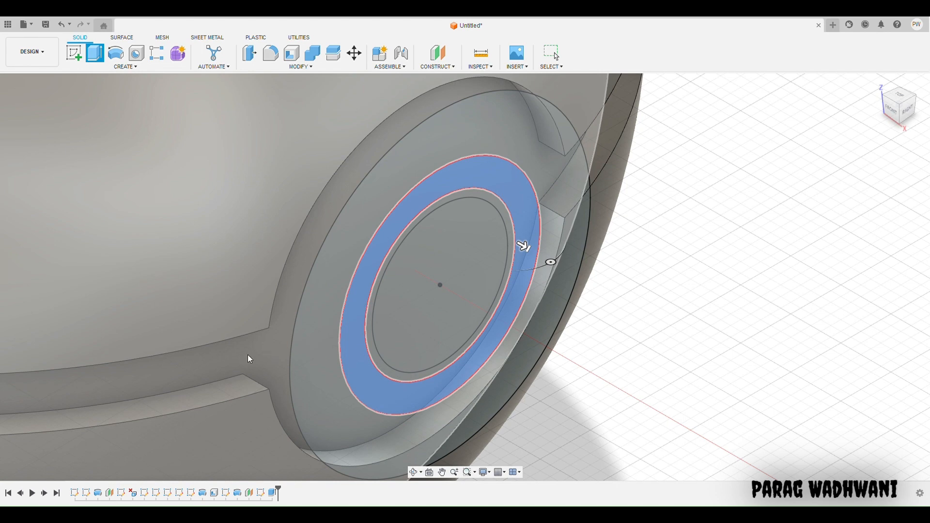
click(248, 355)
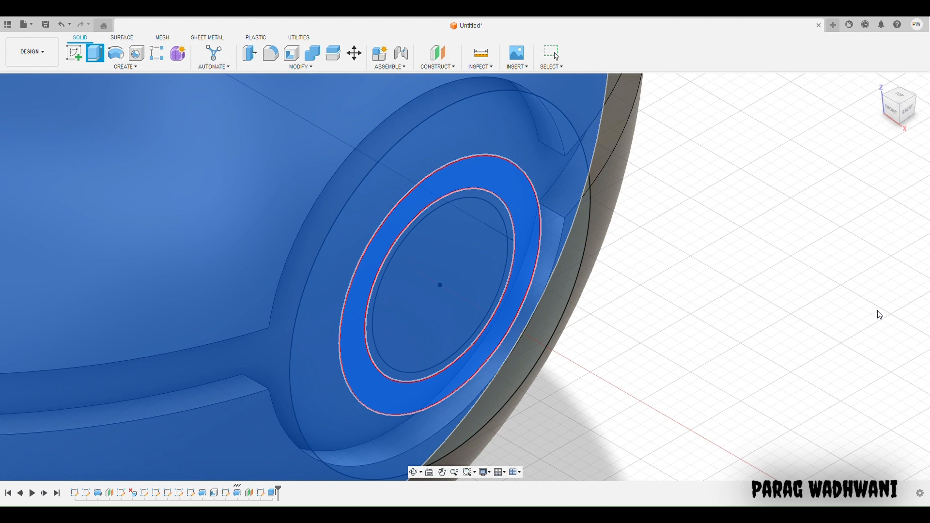
key(Return)
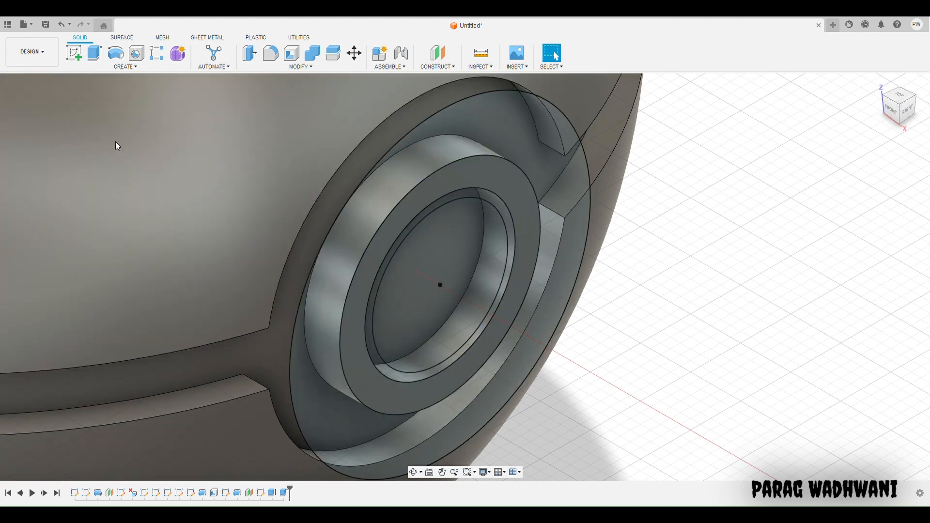
Extrude the innermost circle in both directions into a button disc that protrudes slightly beyond the surrounding ring
click(390, 308)
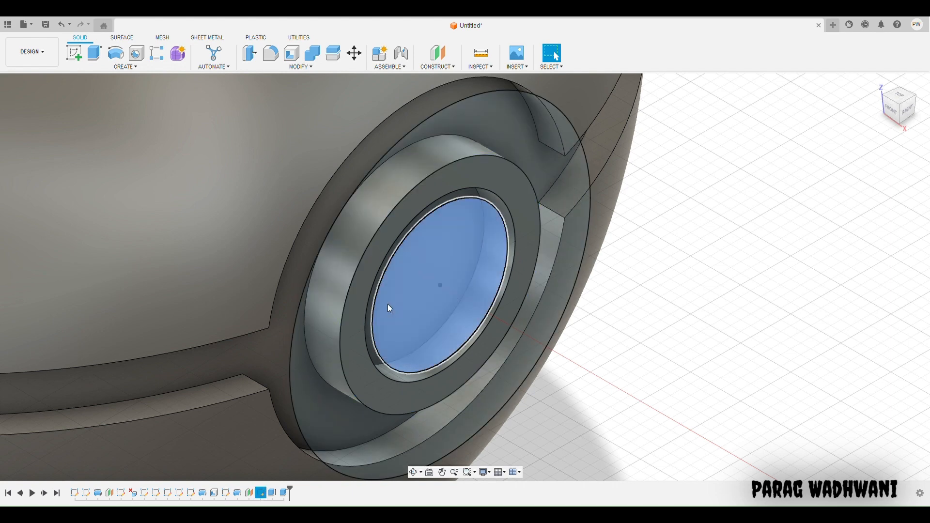
click(387, 361)
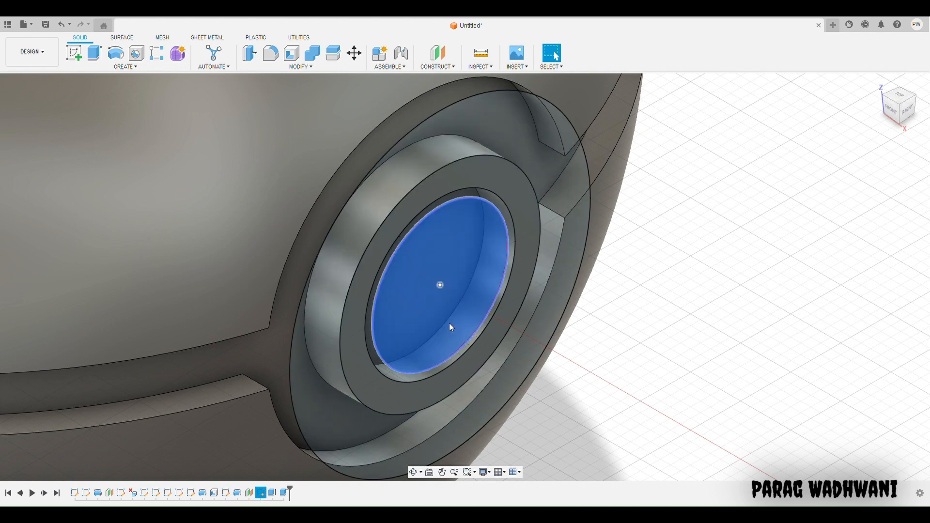
key(e)
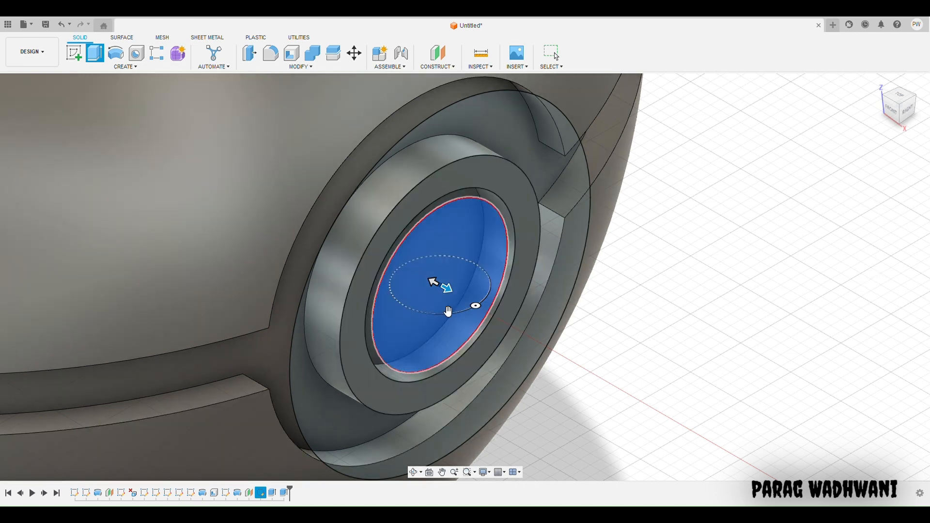
drag(453, 297, 456, 295)
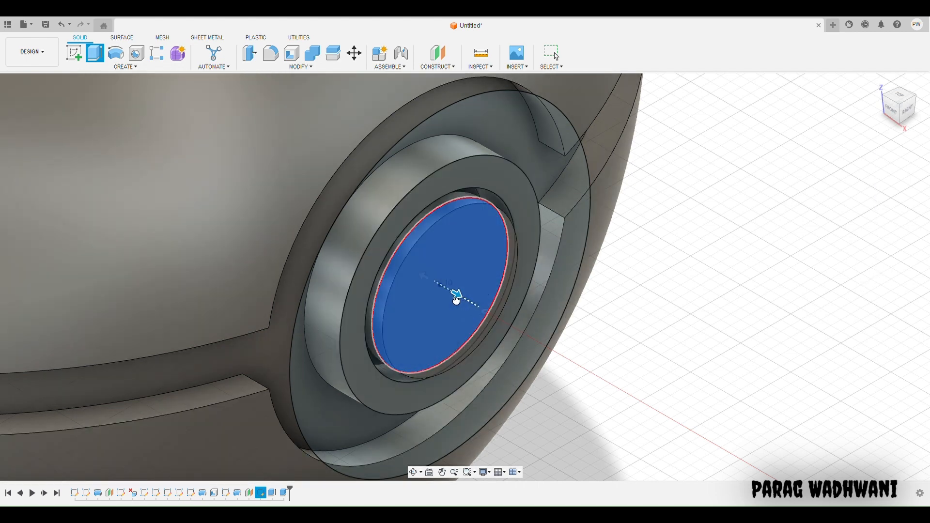
key(Return)
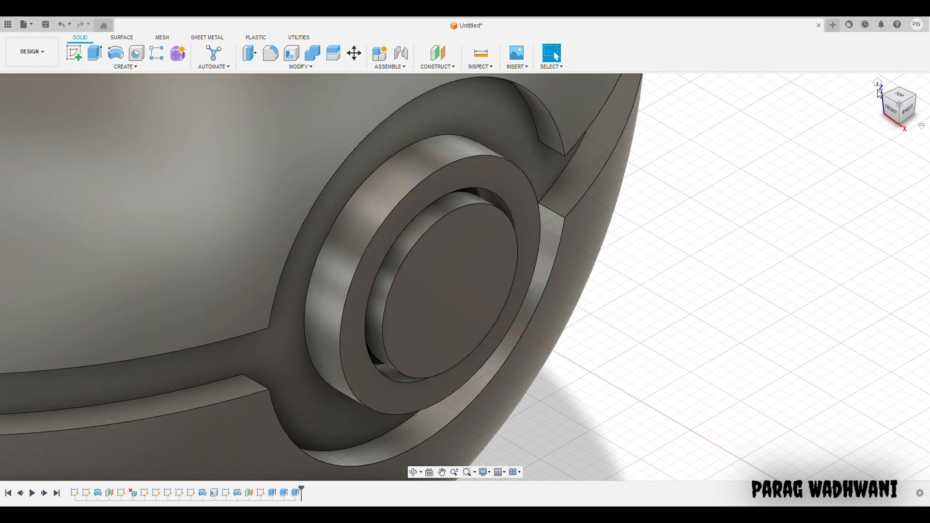
Examine the whole ball, its seam and the button from the home view and a lower front angle
click(878, 83)
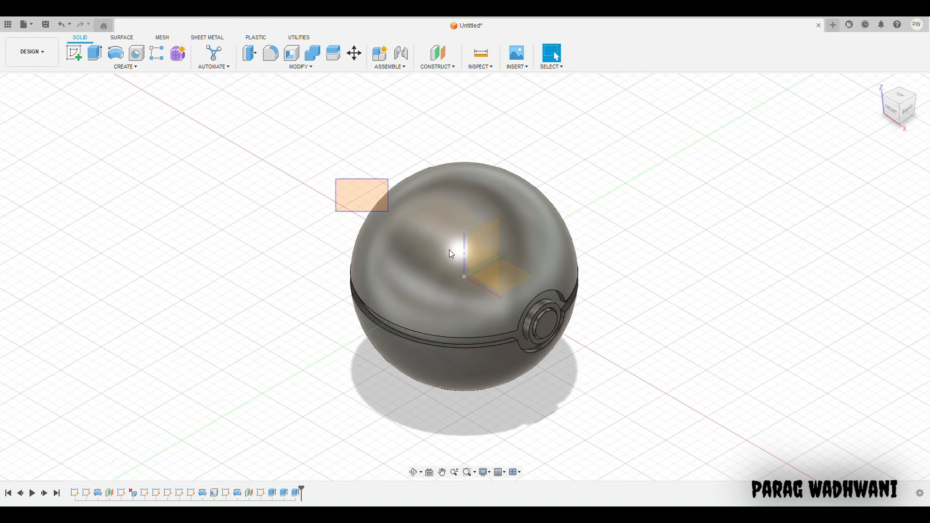
drag(452, 254, 670, 400)
click(604, 398)
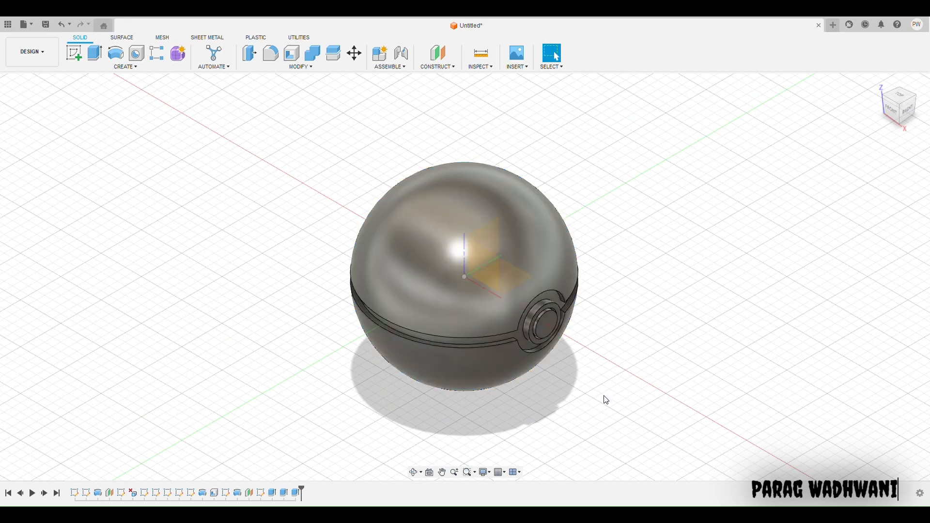
click(415, 472)
drag(460, 446, 517, 386)
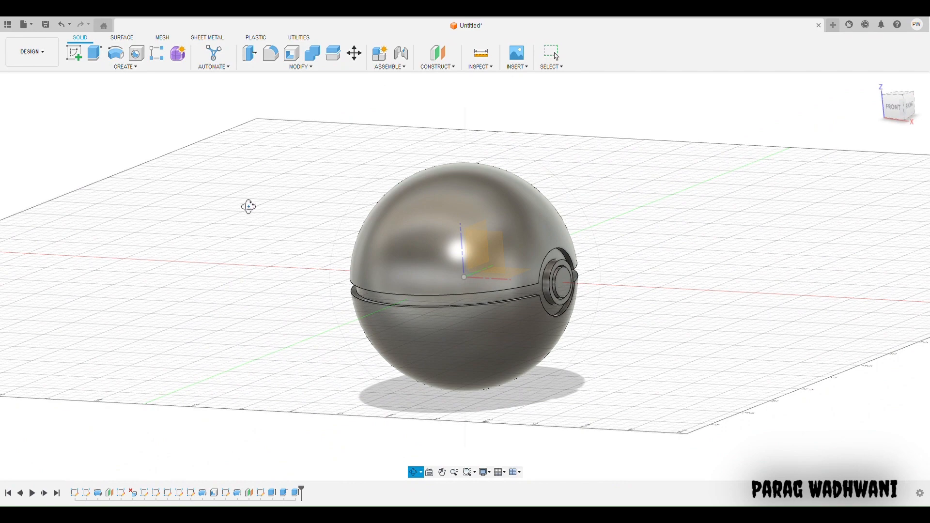
click(247, 206)
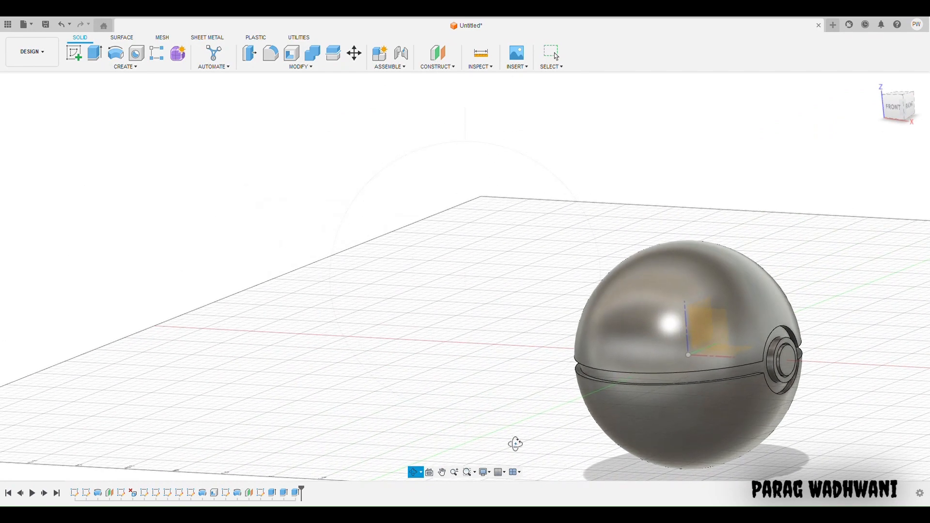
key(Escape)
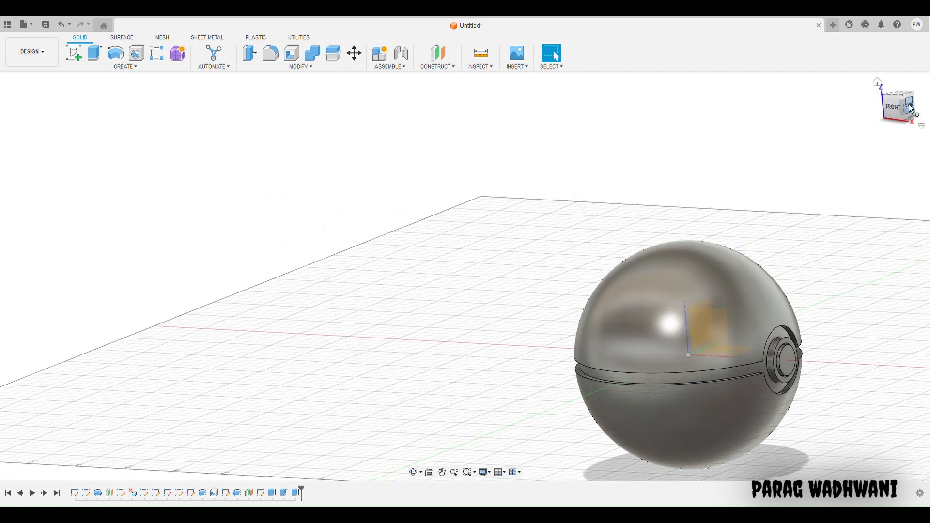
click(878, 86)
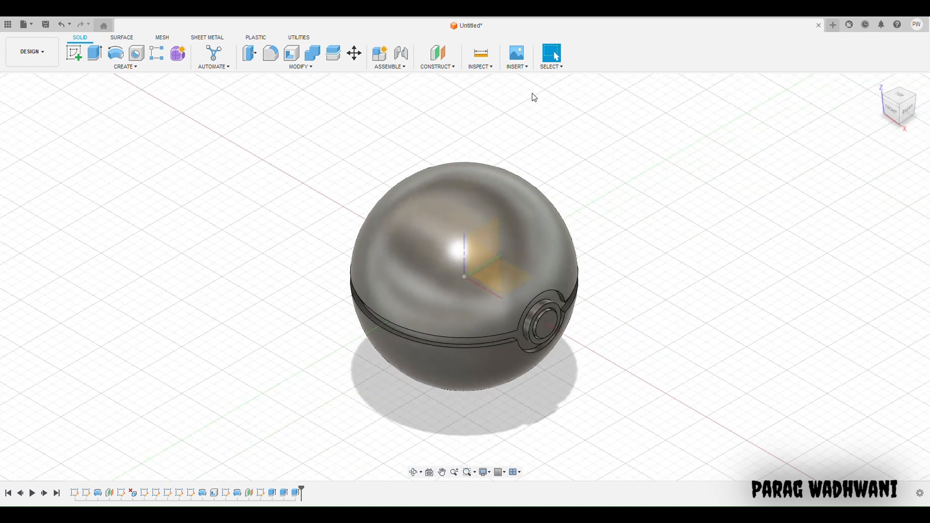
Apply a glossy red appearance to the upper hemisphere
click(436, 221)
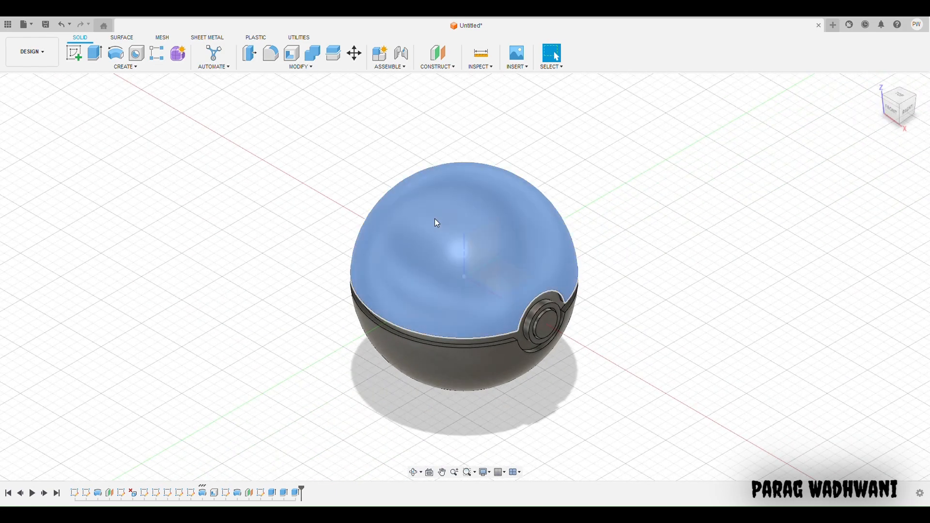
click(435, 316)
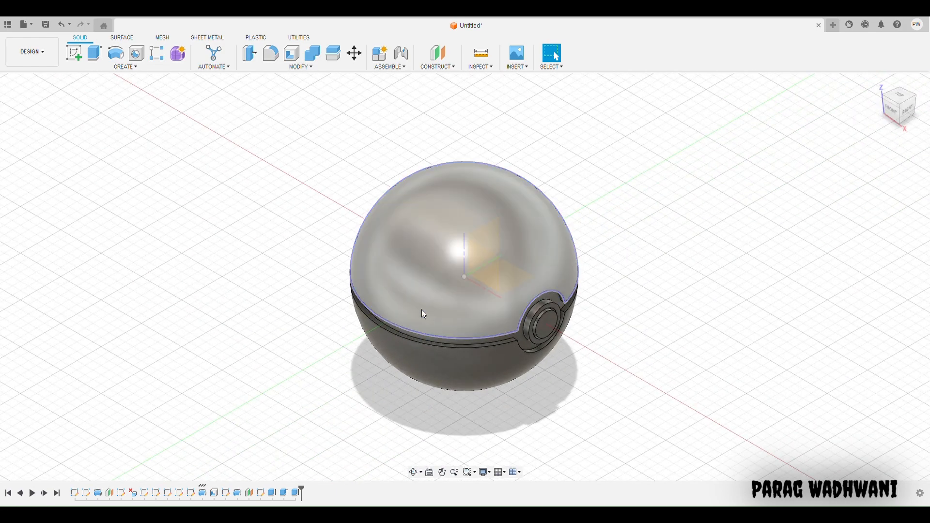
click(549, 236)
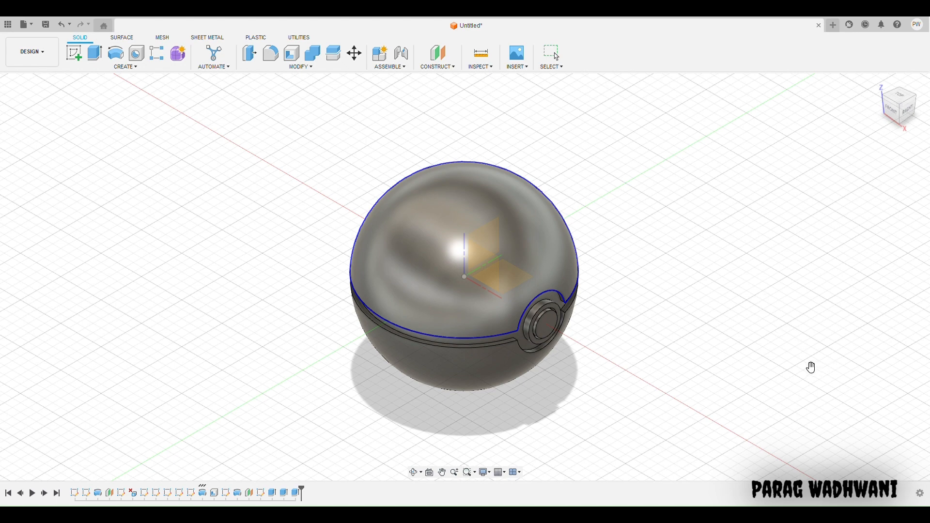
drag(812, 368, 472, 261)
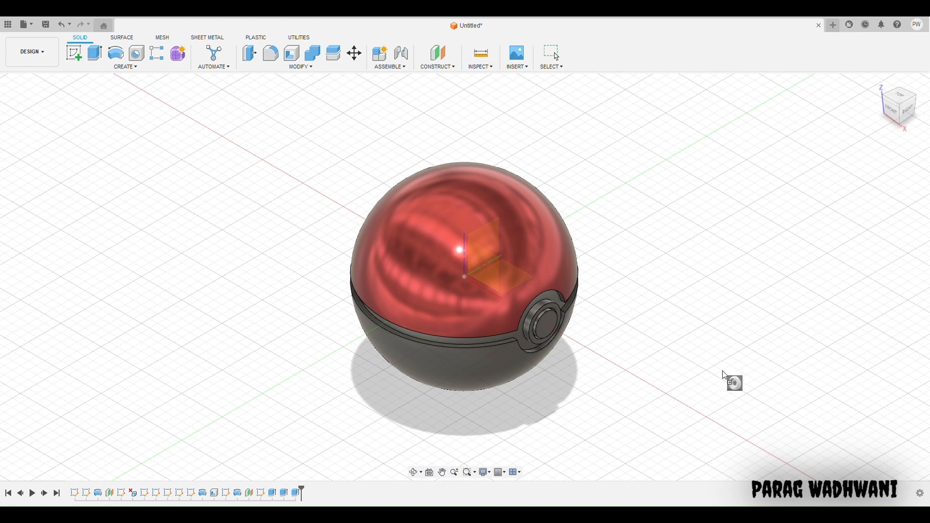
Apply off-white appearances to the lower hemisphere and the central button disc, and a grey one to the inner sphere
drag(460, 367, 460, 367)
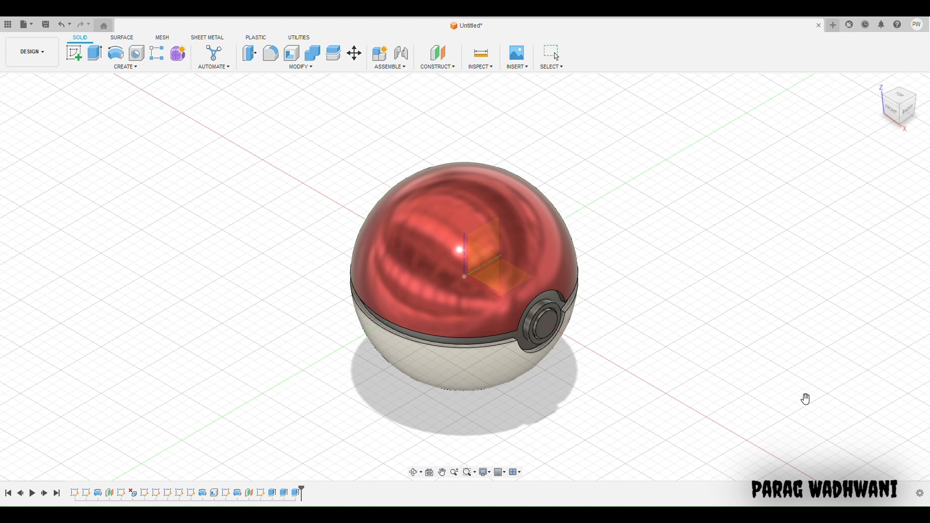
drag(828, 382, 520, 335)
drag(794, 224, 545, 328)
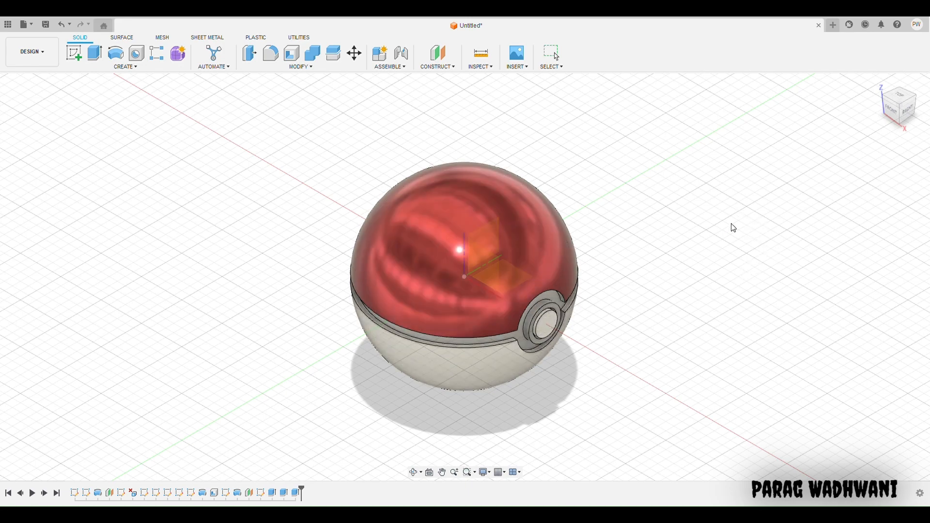
Examine the coloured ball, checking the gap and rings around the button up close and the seam from a front angle
scroll(545, 346, up, 8)
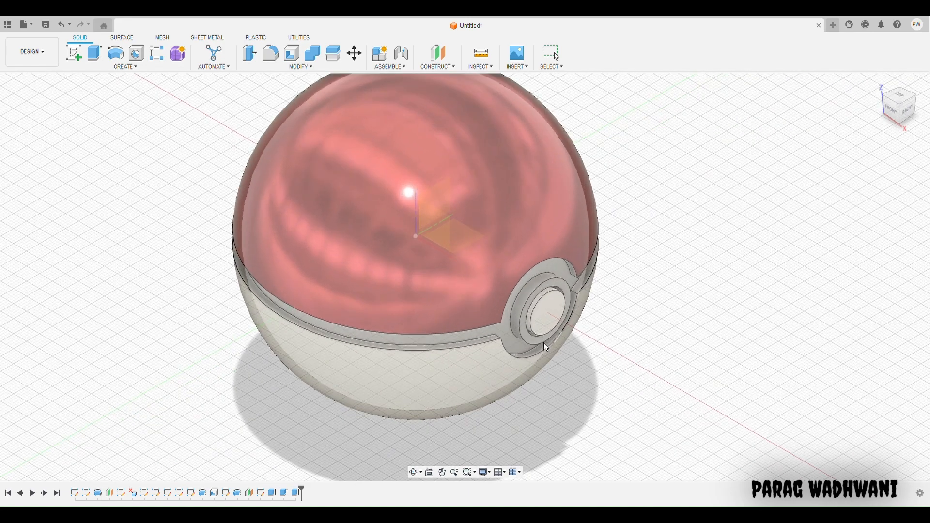
scroll(539, 329, up, 10)
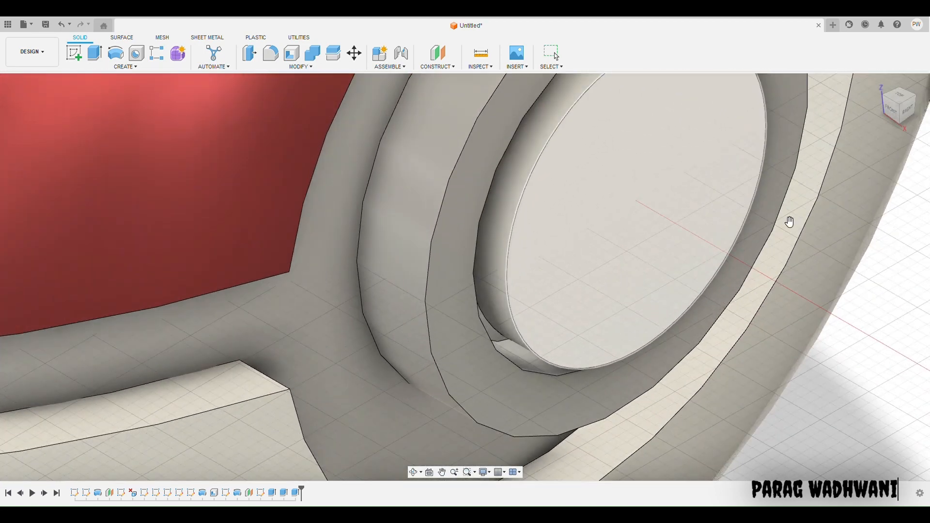
middle_drag(789, 216, 780, 224)
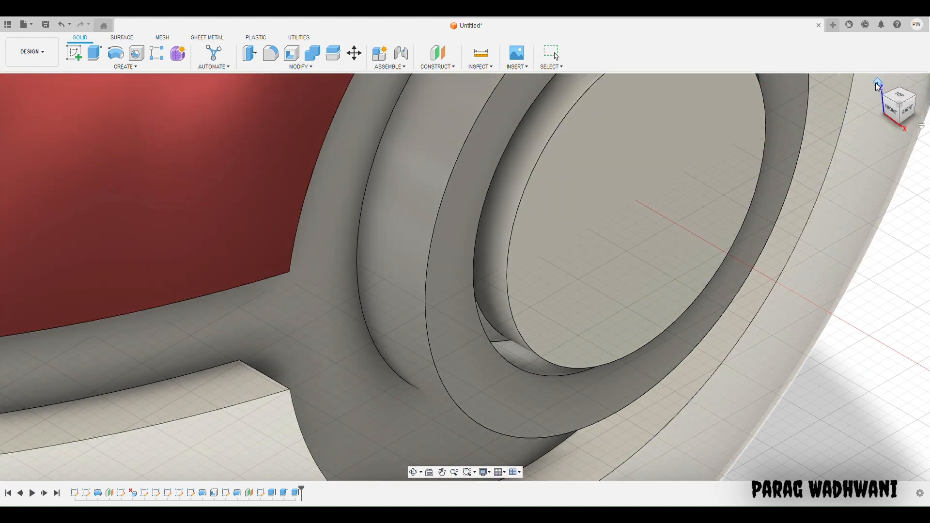
click(878, 83)
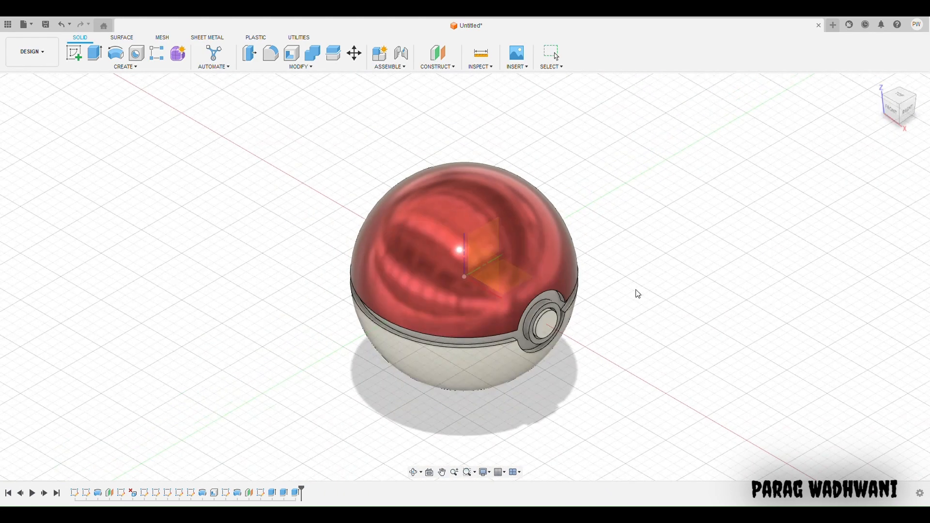
click(415, 473)
drag(489, 442, 563, 192)
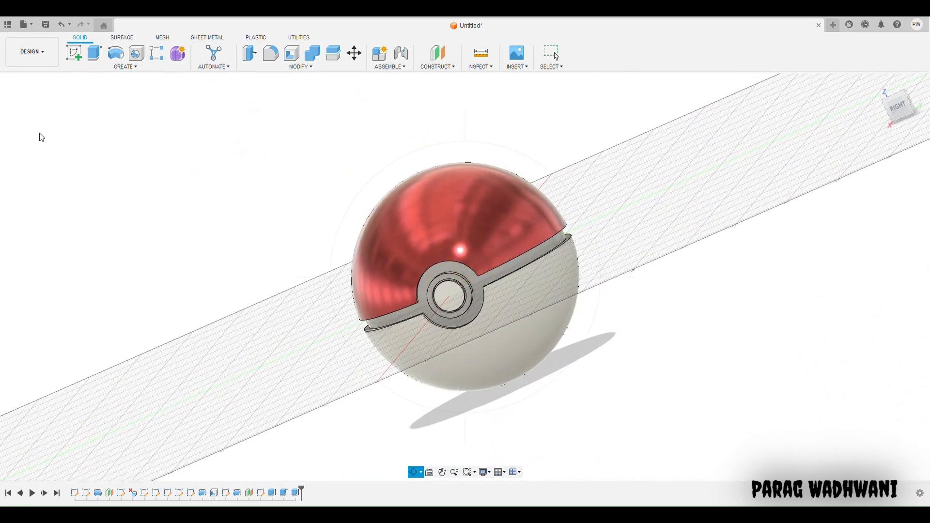
drag(559, 355, 576, 343)
scroll(516, 323, down, 3)
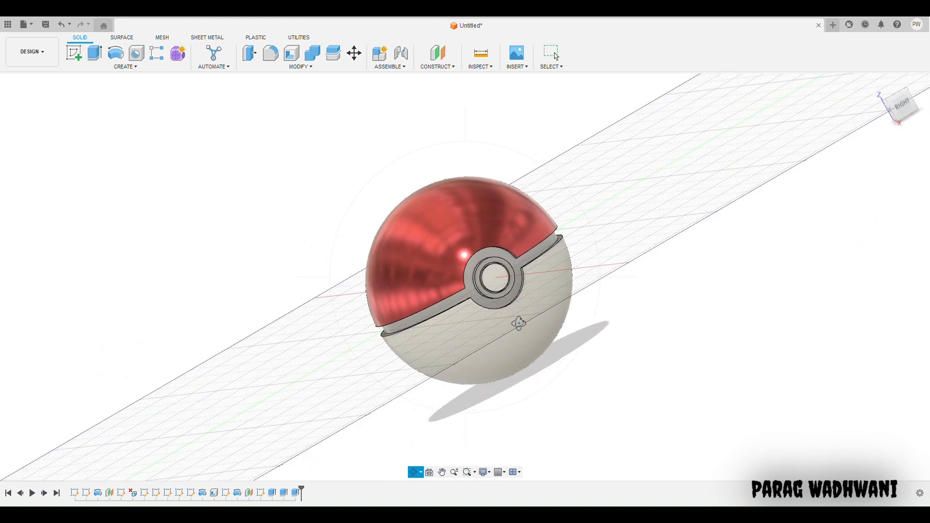
scroll(513, 327, up, 6)
scroll(518, 327, up, 2)
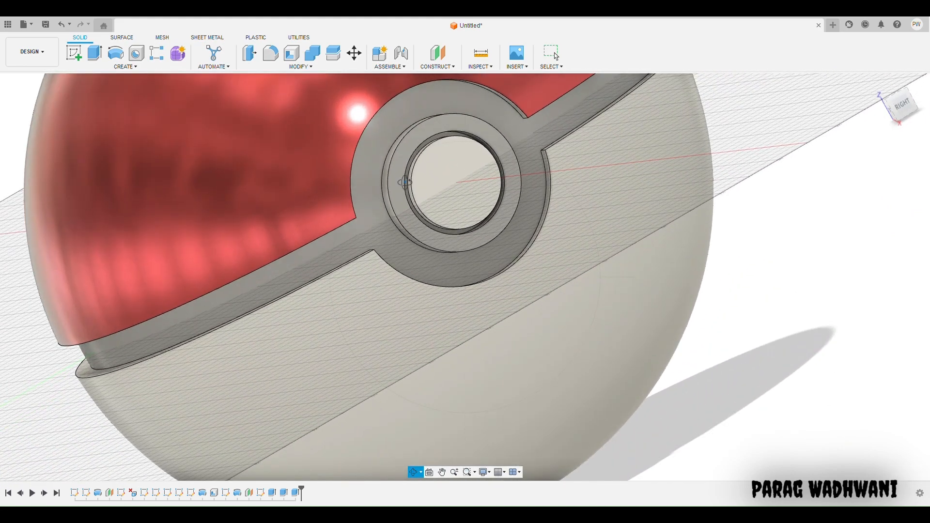
key(Escape)
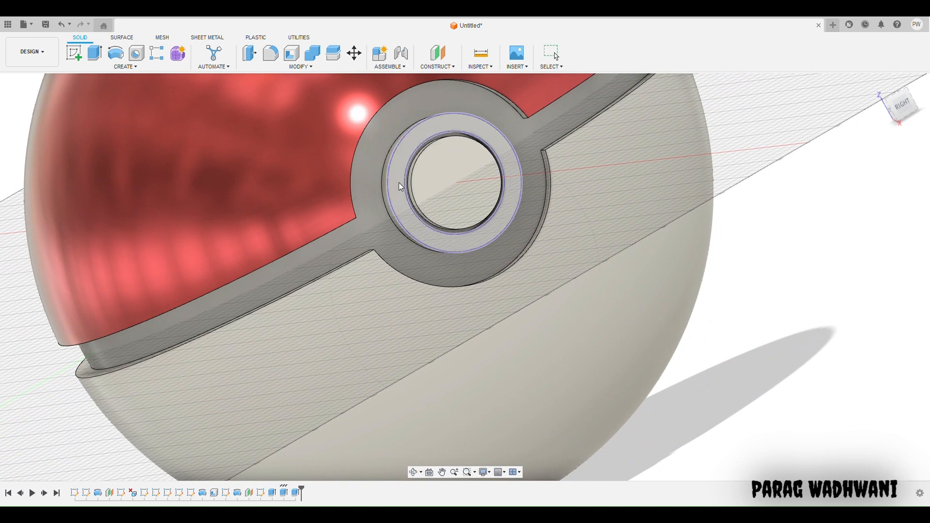
Apply an off-white appearance to the front face of the ring around the central button disc and return to the home view
click(397, 154)
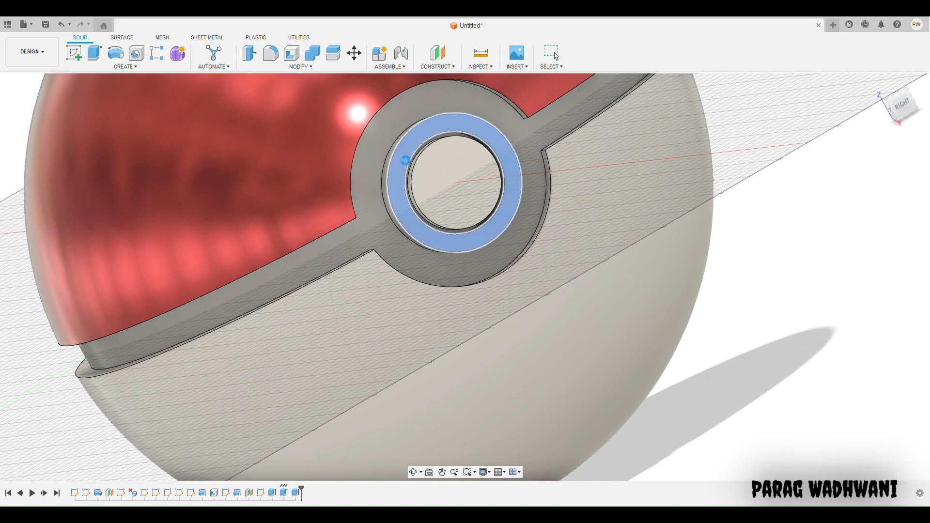
click(746, 170)
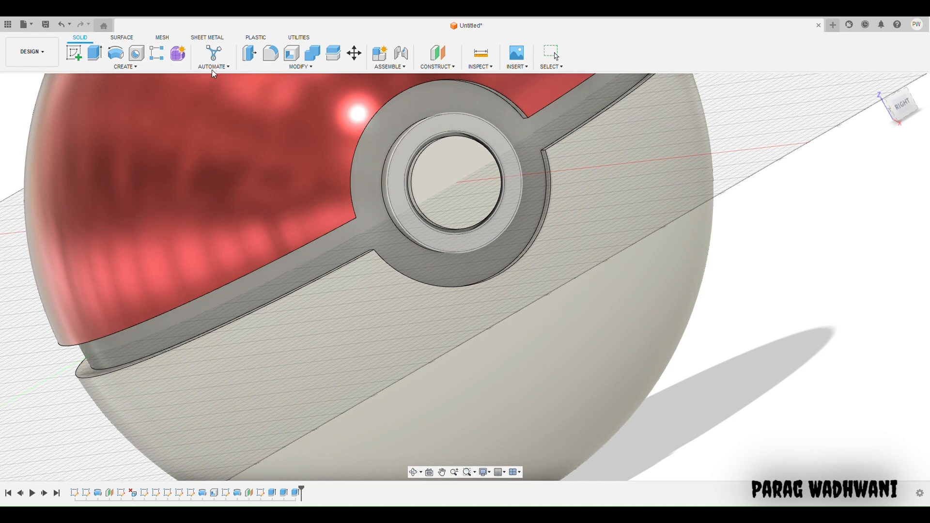
click(309, 67)
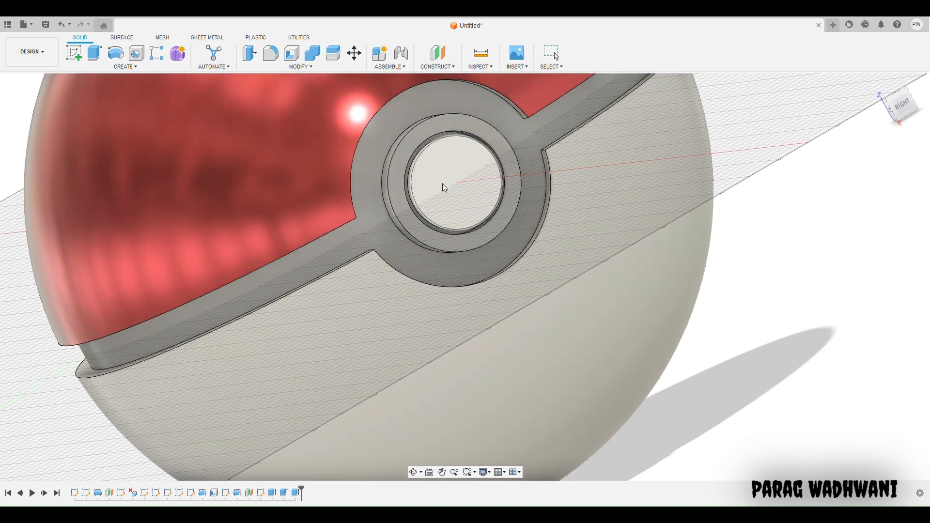
click(397, 195)
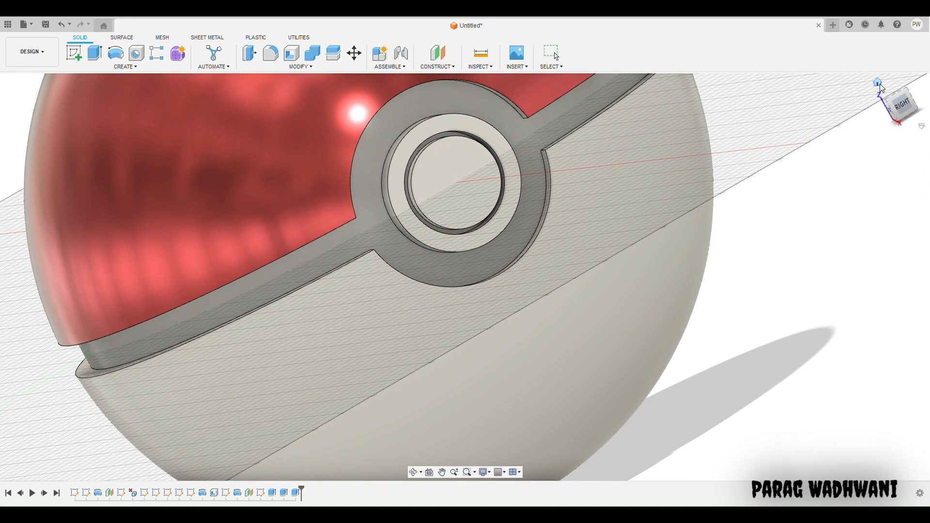
click(877, 83)
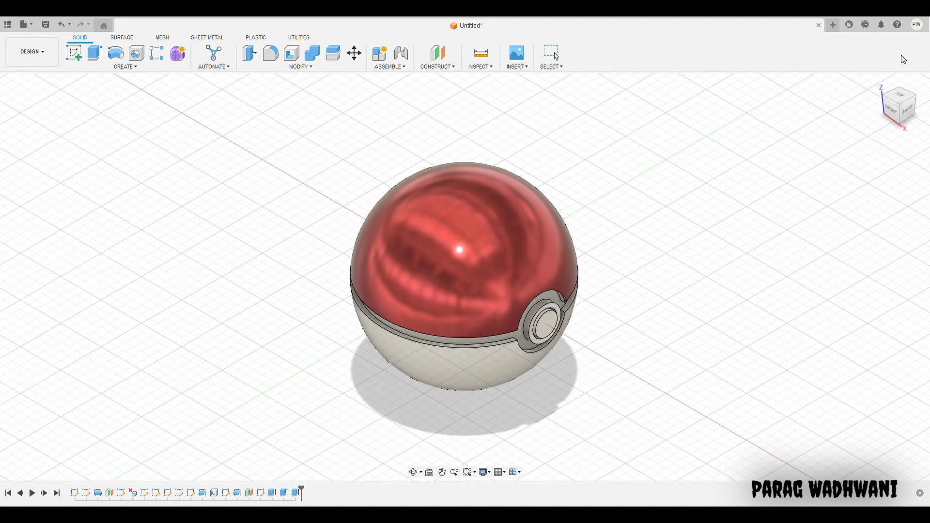